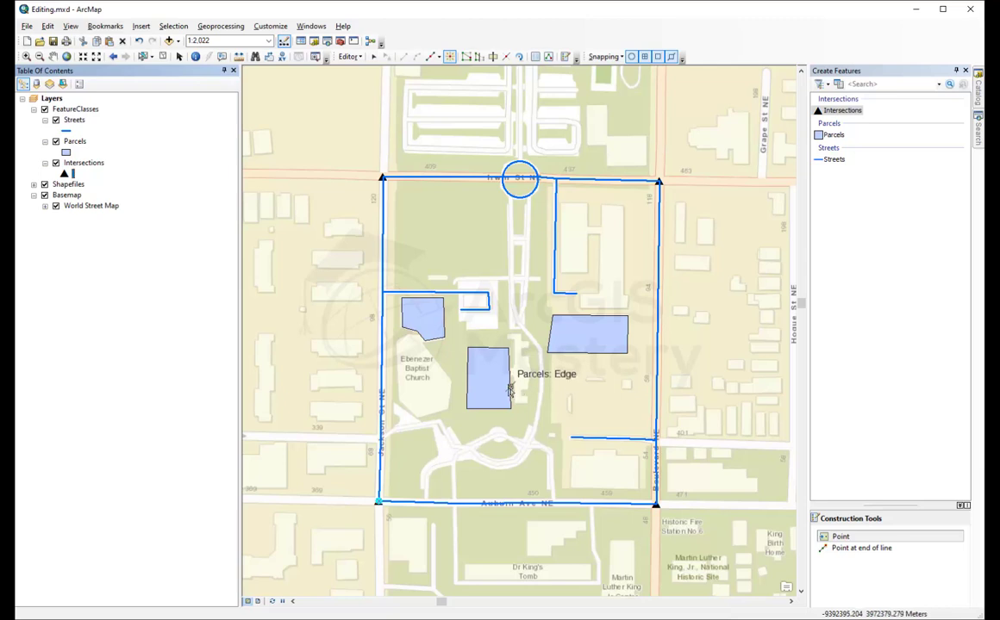
- With the Edit tool, select the parcel on the right of the block and bring up its context menu
click(373, 56)
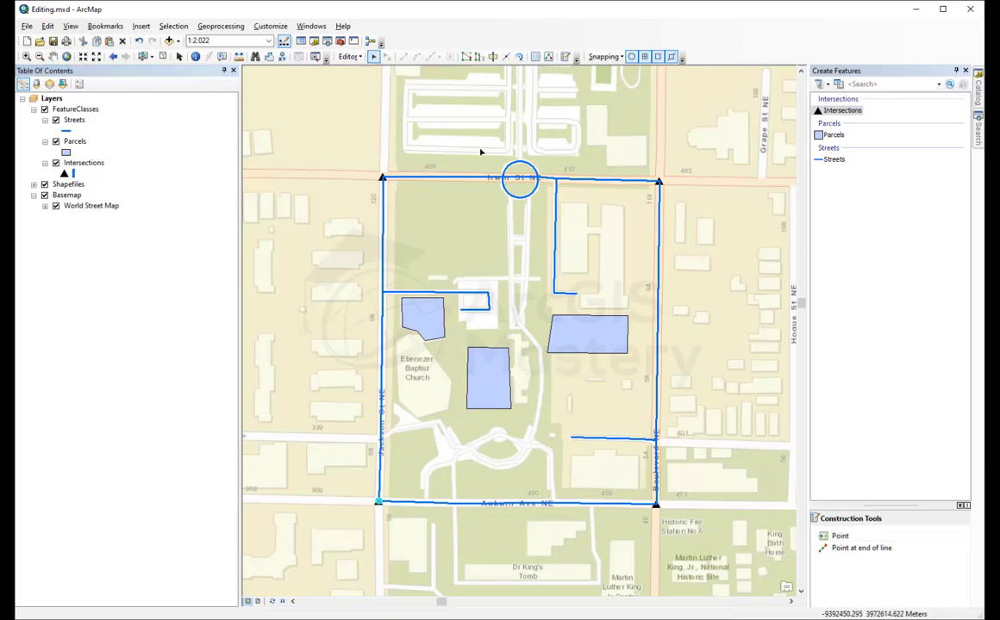
click(578, 333)
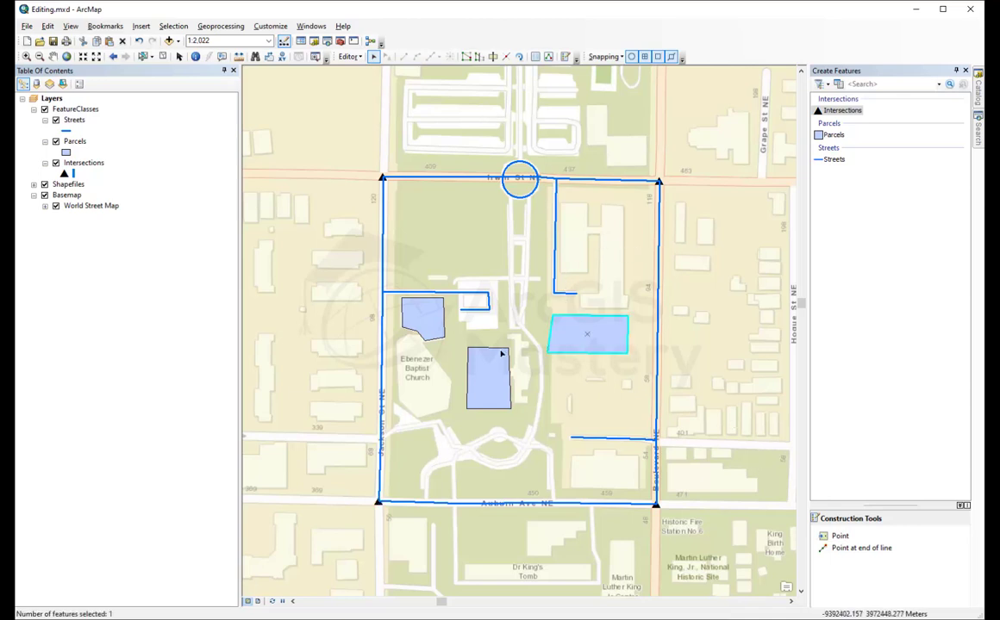
right_click(580, 341)
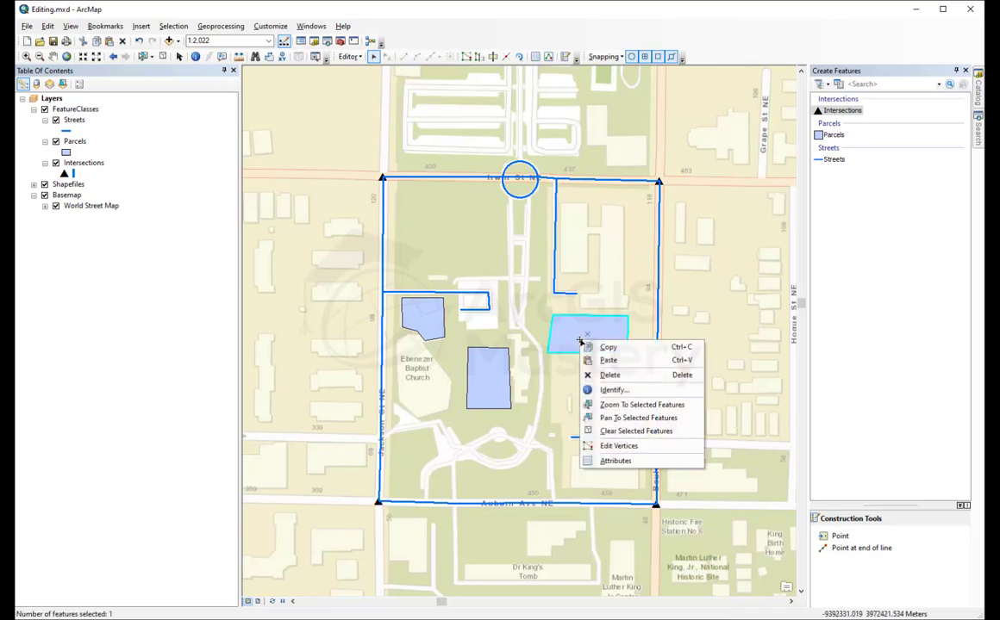
- View the parcel's attributes, then set the top street's StreetName to street1
click(641, 463)
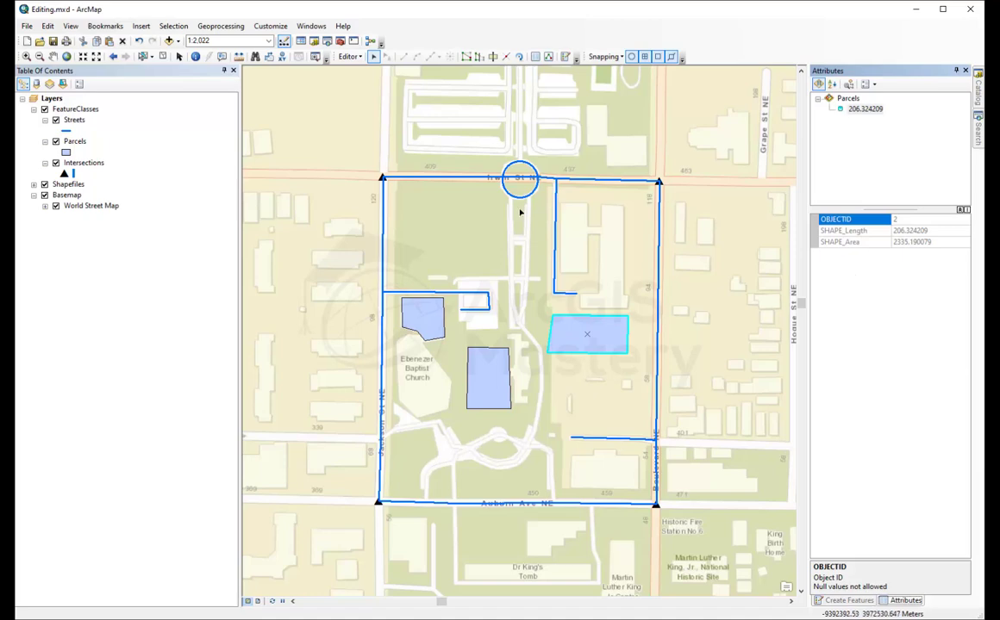
click(435, 179)
right_click(435, 179)
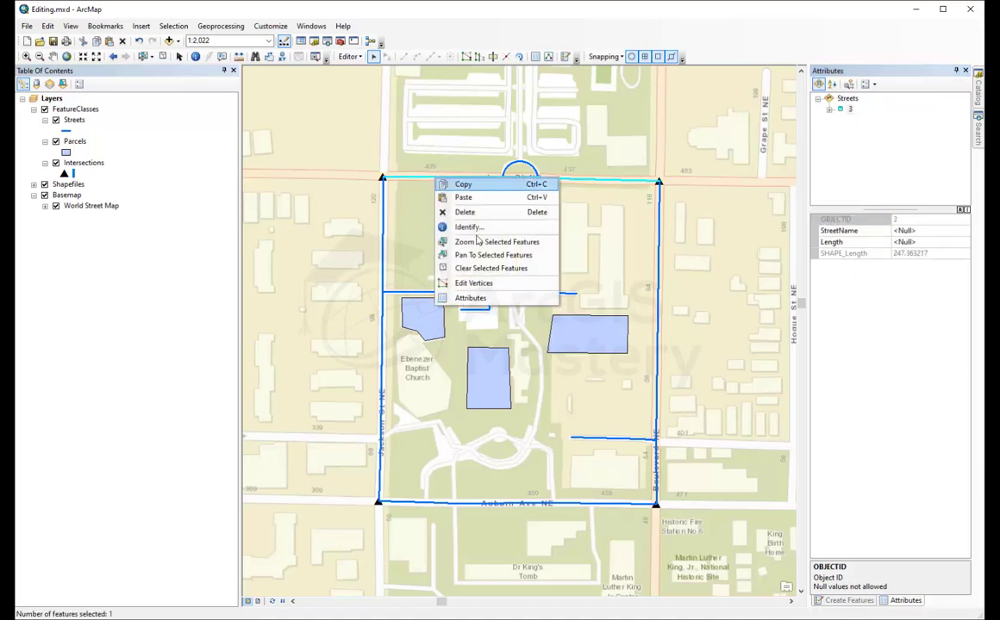
click(452, 276)
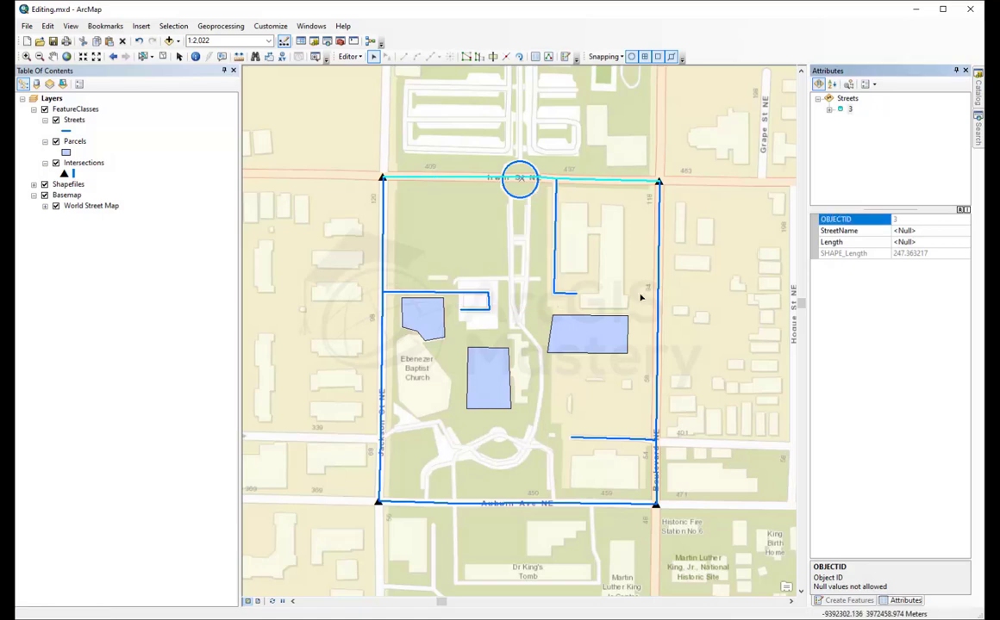
click(918, 230)
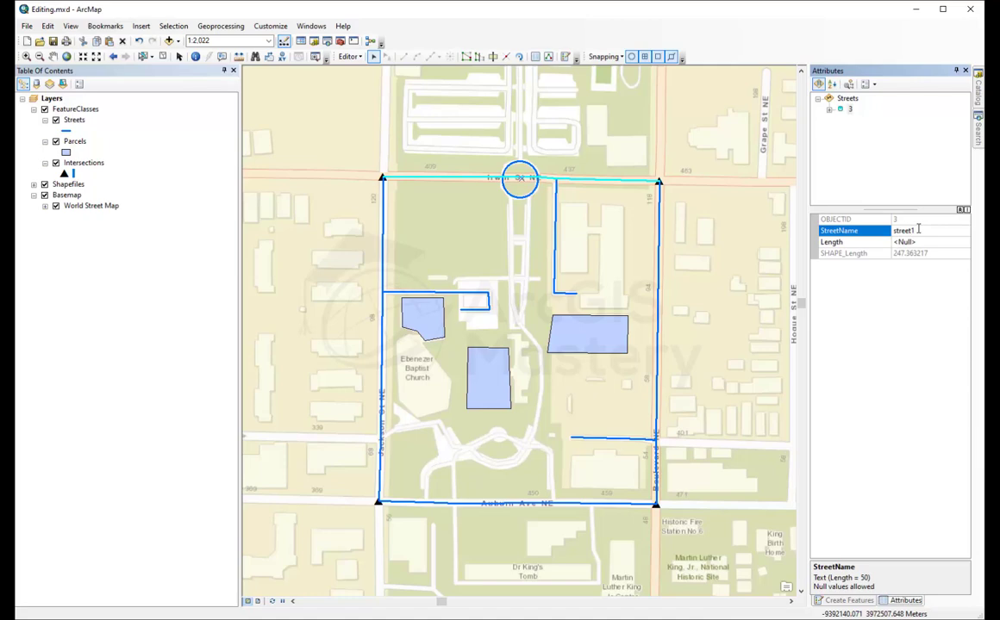
double_click(918, 229)
key(Return)
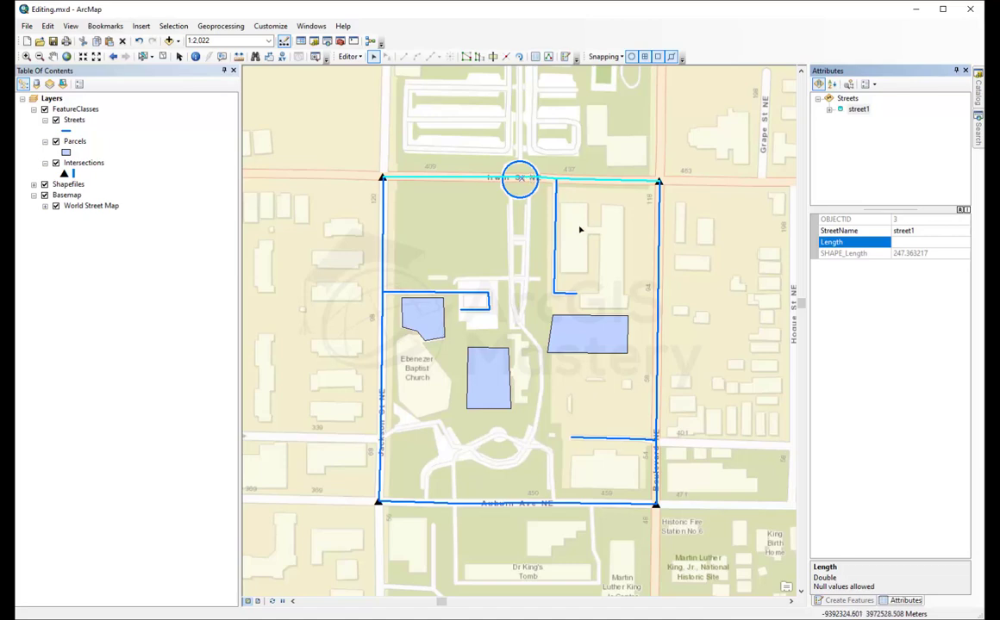
- Select the short vertical street and bring up its context menu
click(556, 239)
right_click(556, 238)
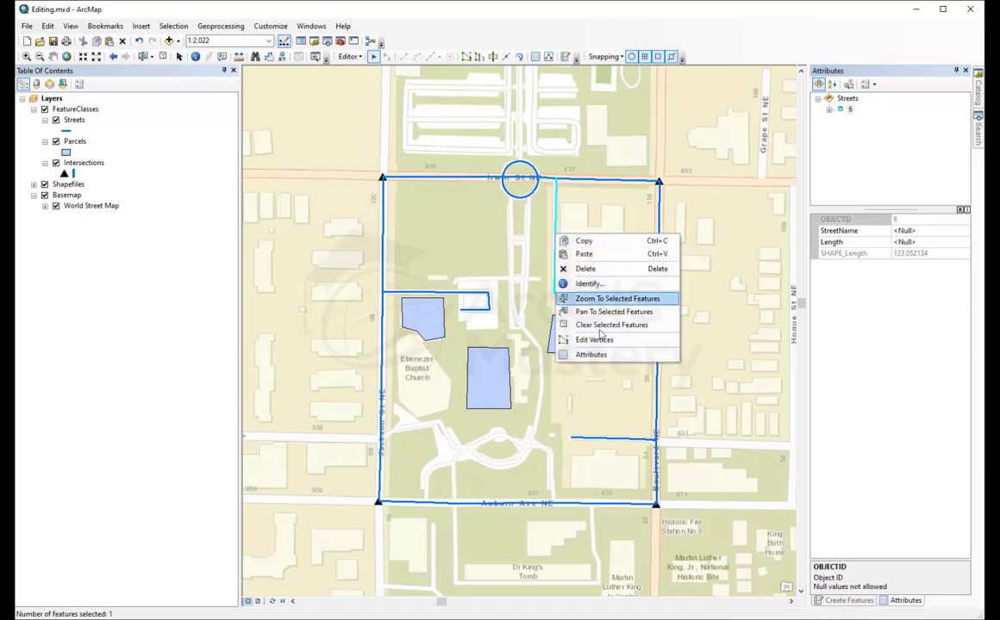
click(172, 297)
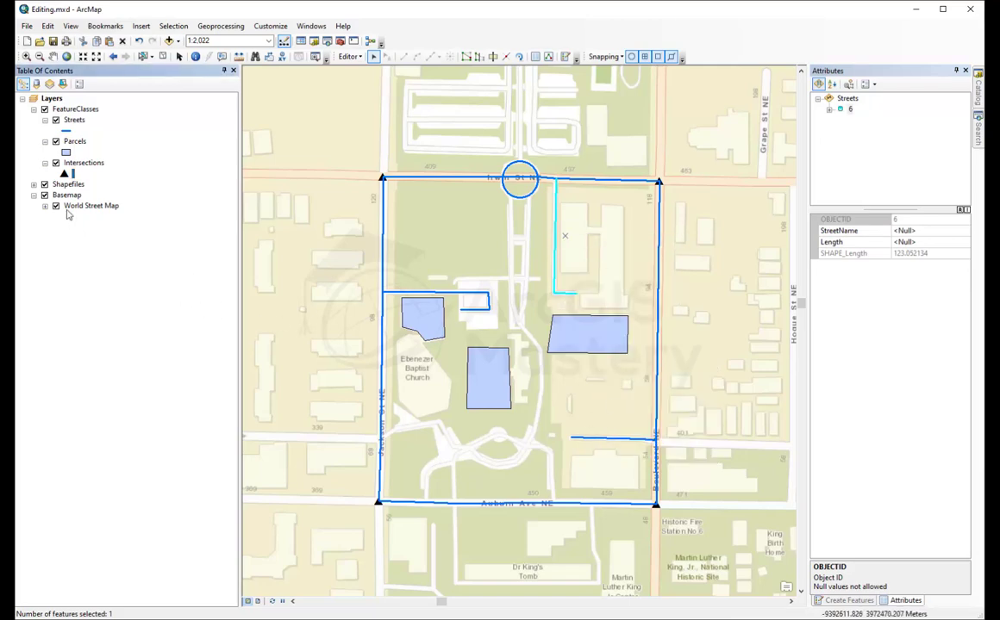
- Open the Streets attribute table and widen it to show SHAPE_Length
right_click(76, 121)
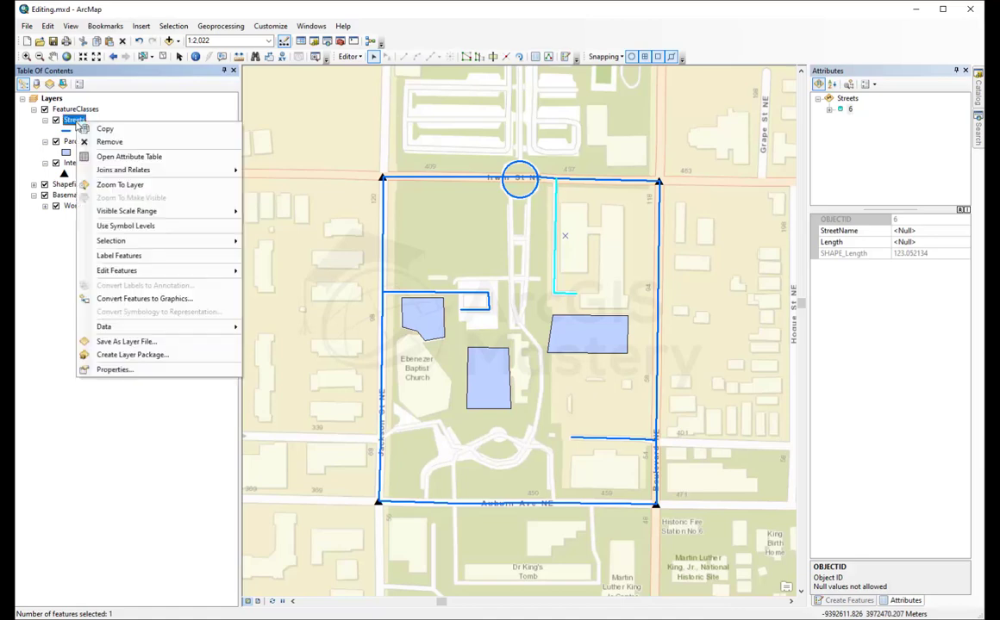
click(164, 158)
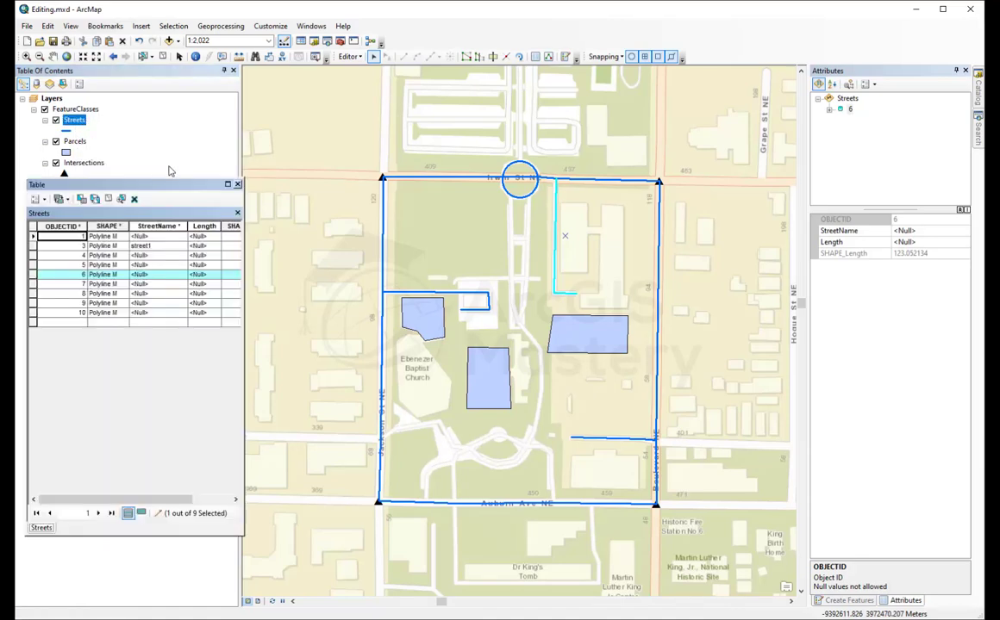
drag(244, 298, 342, 293)
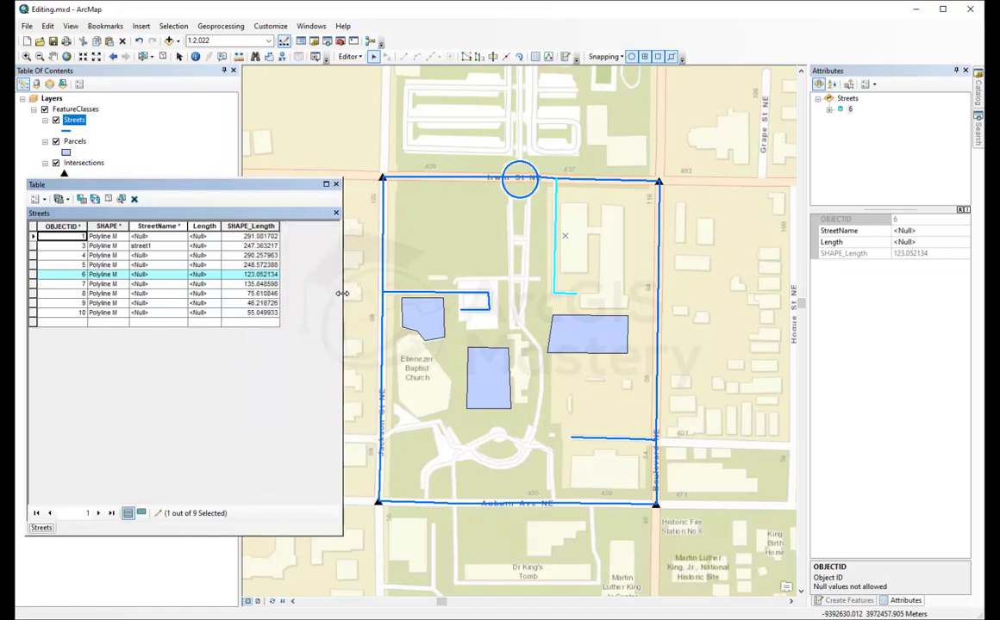
- Name records 5 and 6 street2 and street3, then widen the Length column
click(32, 266)
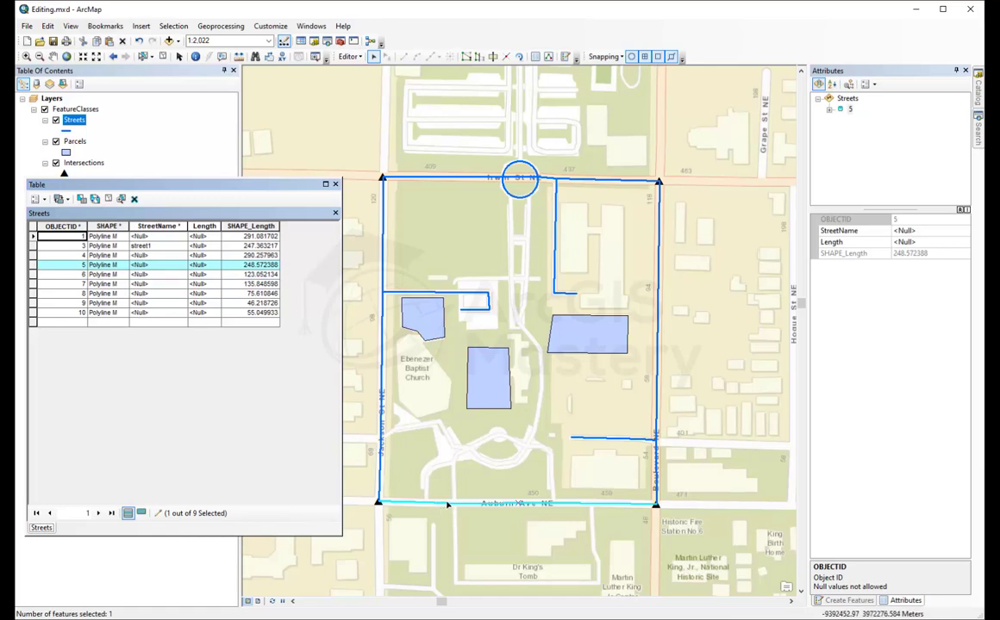
click(158, 265)
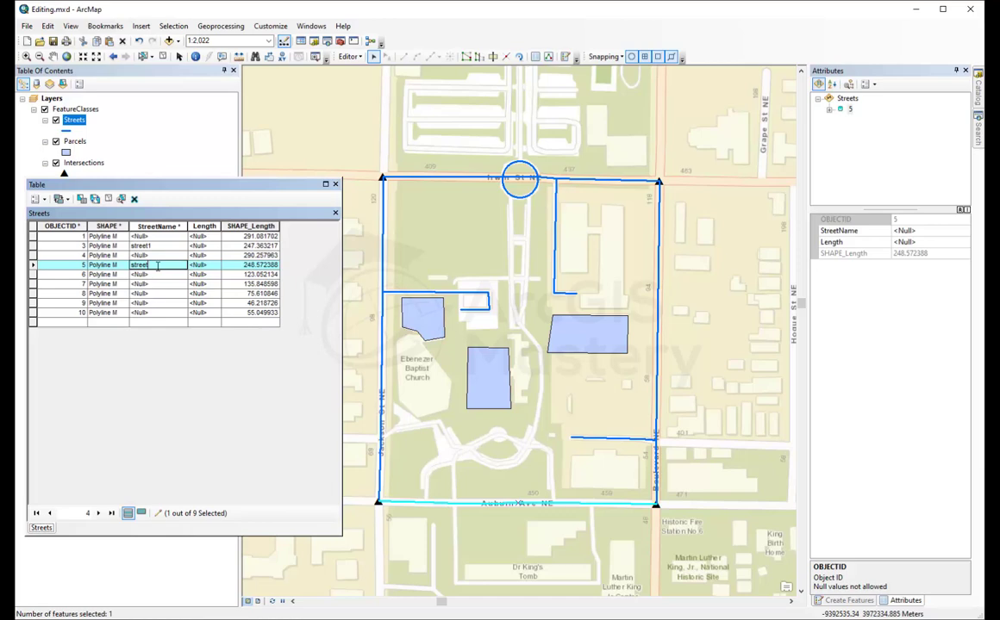
key(Return)
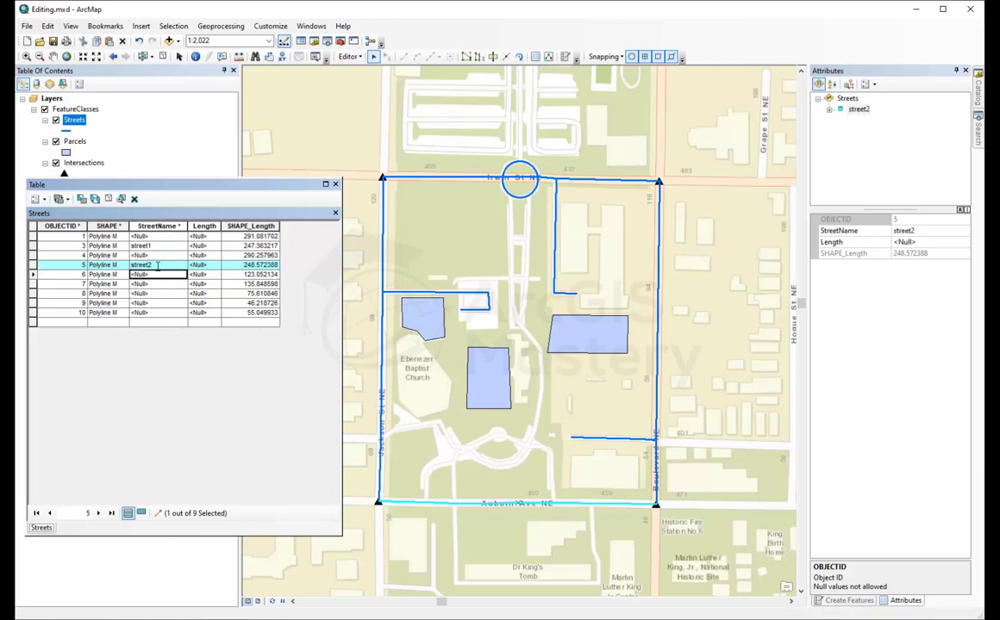
click(33, 274)
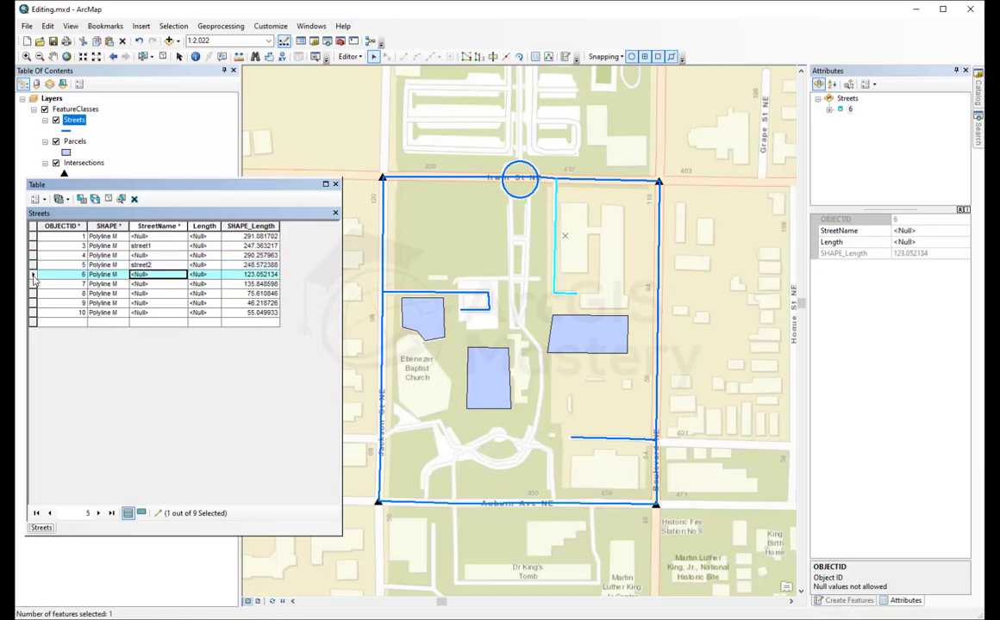
click(152, 275)
key(Return)
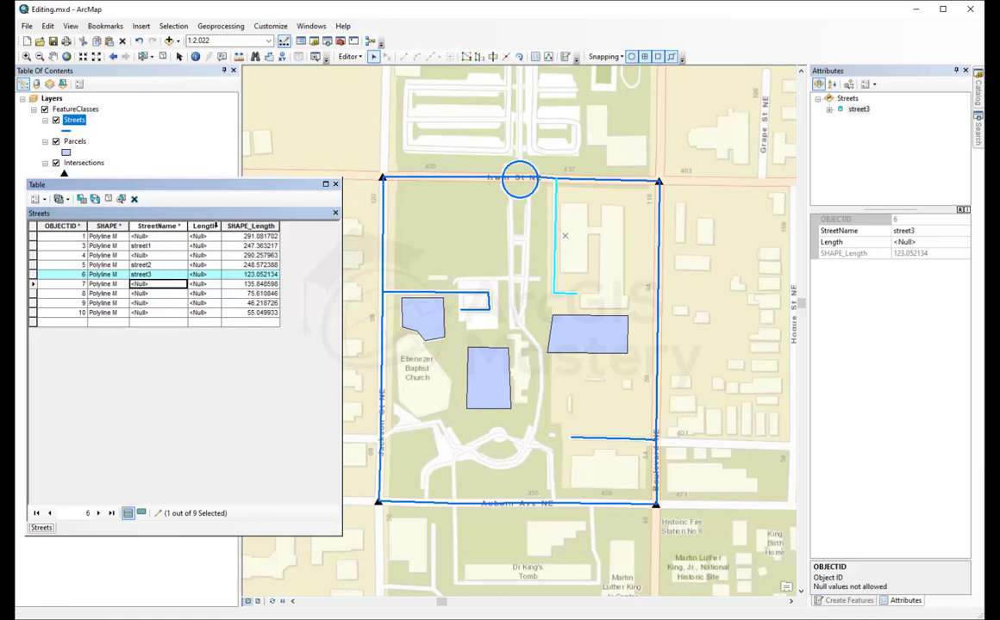
drag(223, 226, 249, 226)
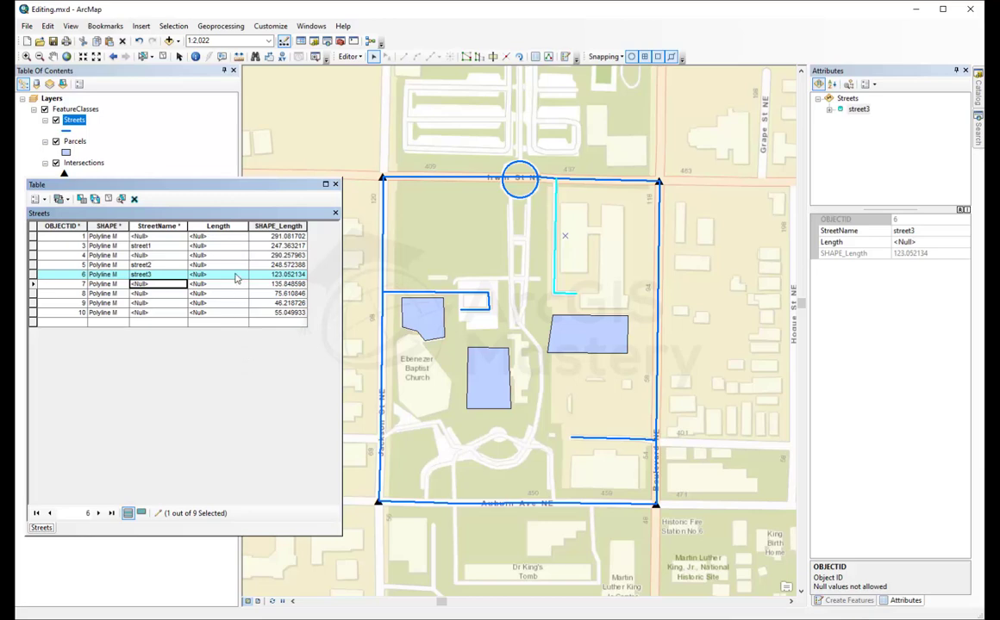
- Calculate Geometry on Length in Miles US, giving street3 a length of 0.076461
click(226, 226)
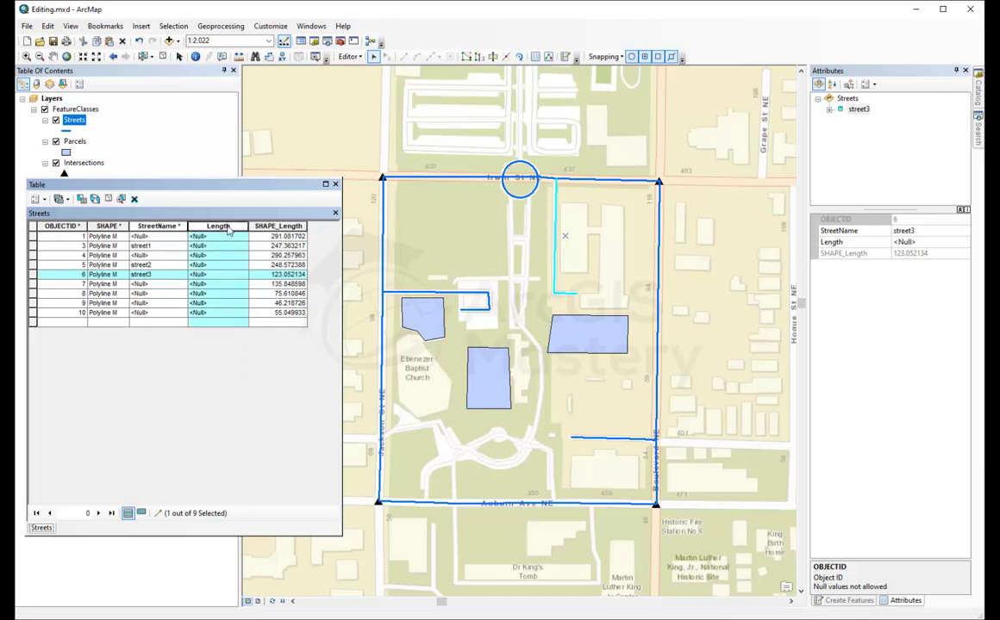
right_click(228, 229)
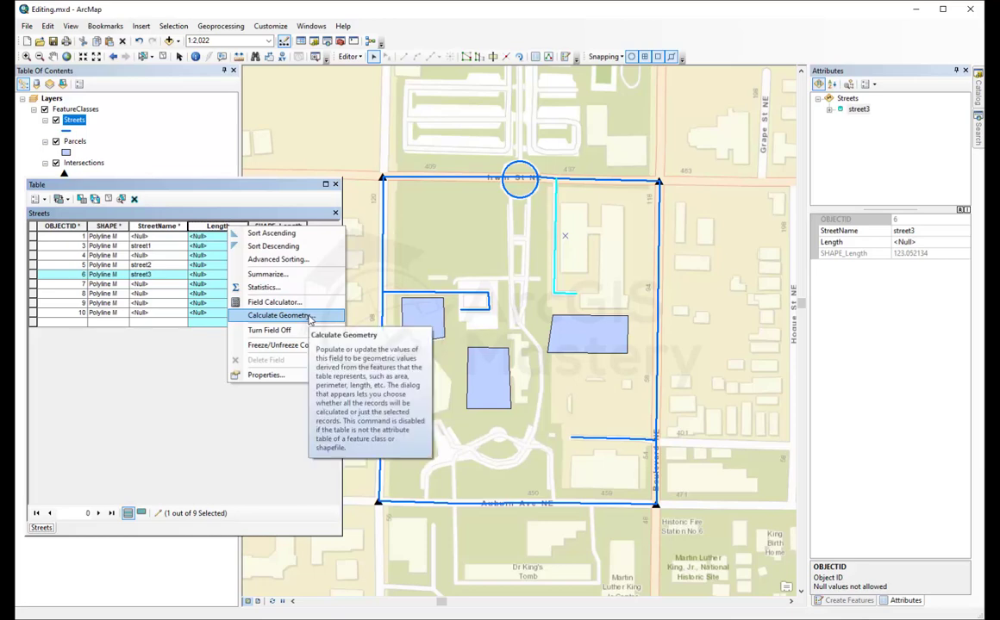
click(277, 315)
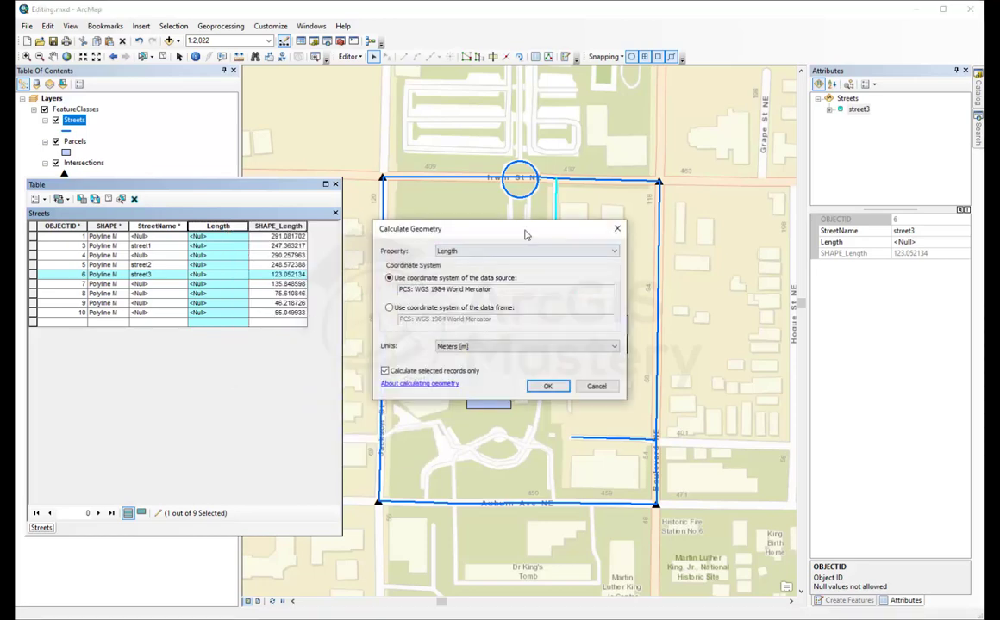
drag(524, 234, 232, 342)
click(276, 360)
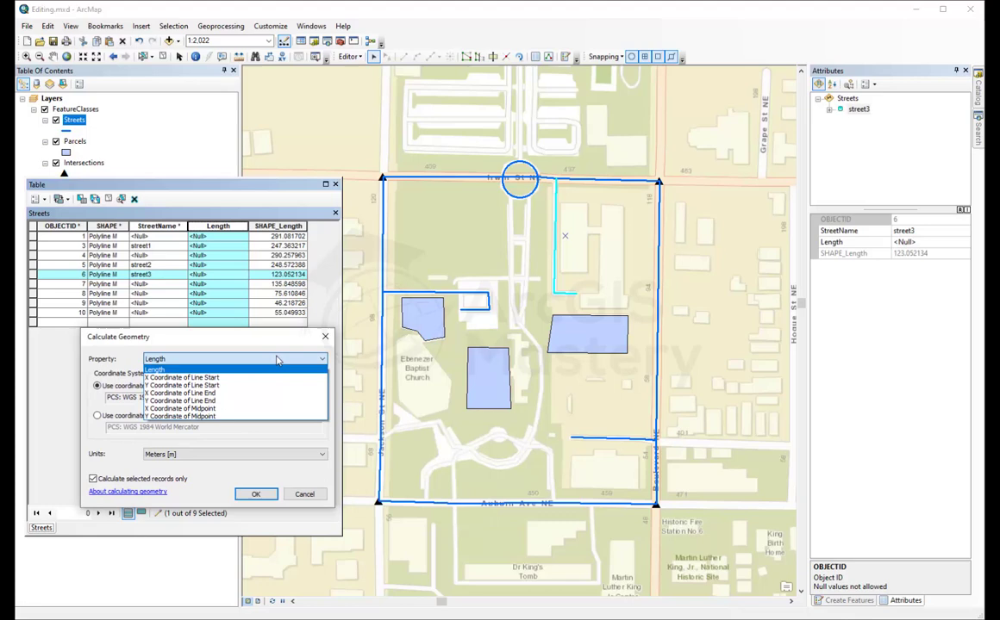
click(215, 370)
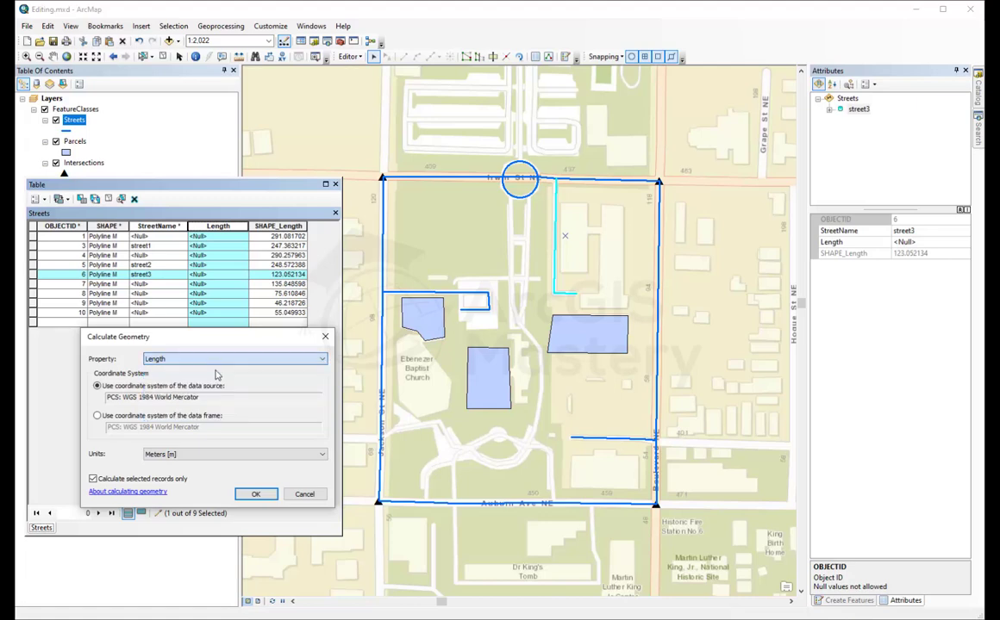
click(252, 459)
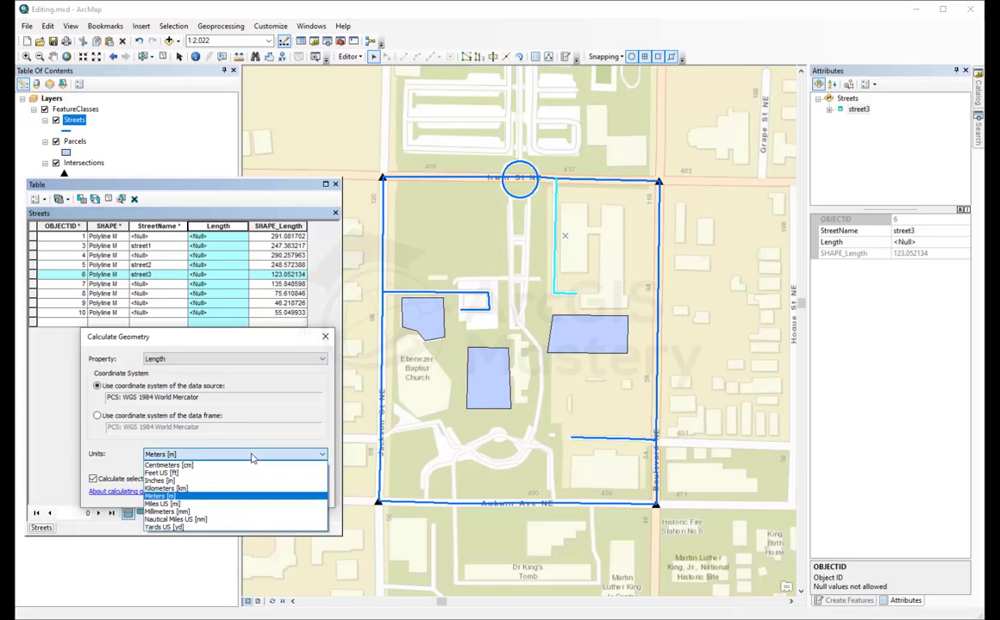
click(163, 505)
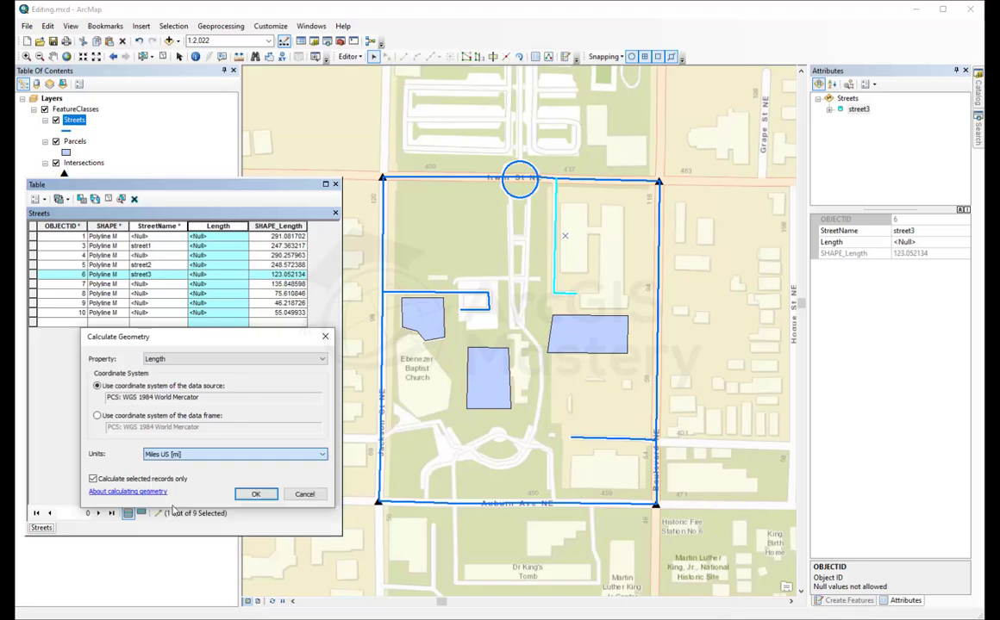
click(260, 496)
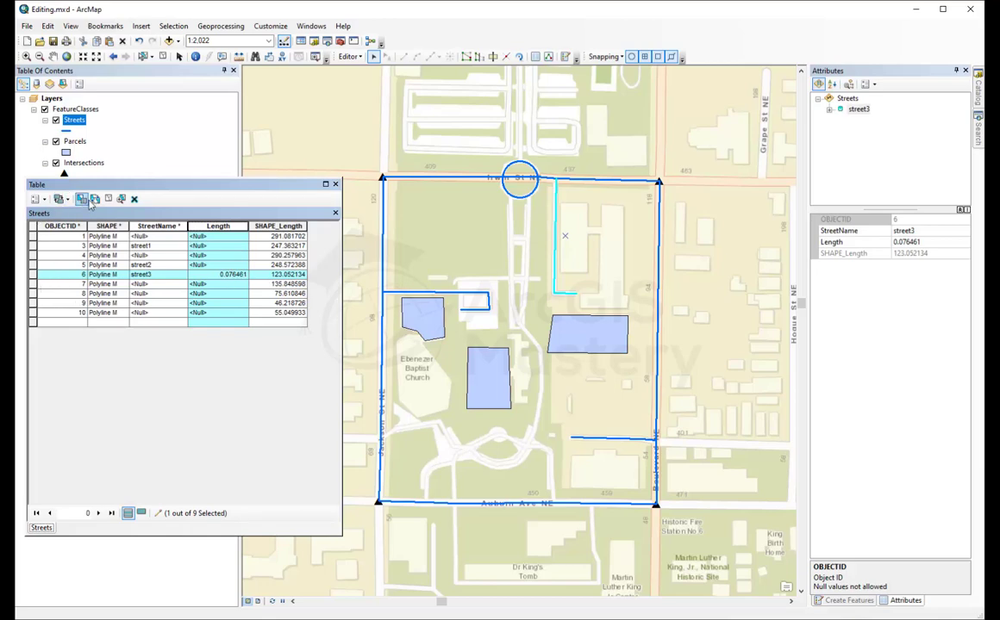
- Clear the selection and calculate Length in Miles US for all nine streets, comparing with SHAPE_Length
click(109, 199)
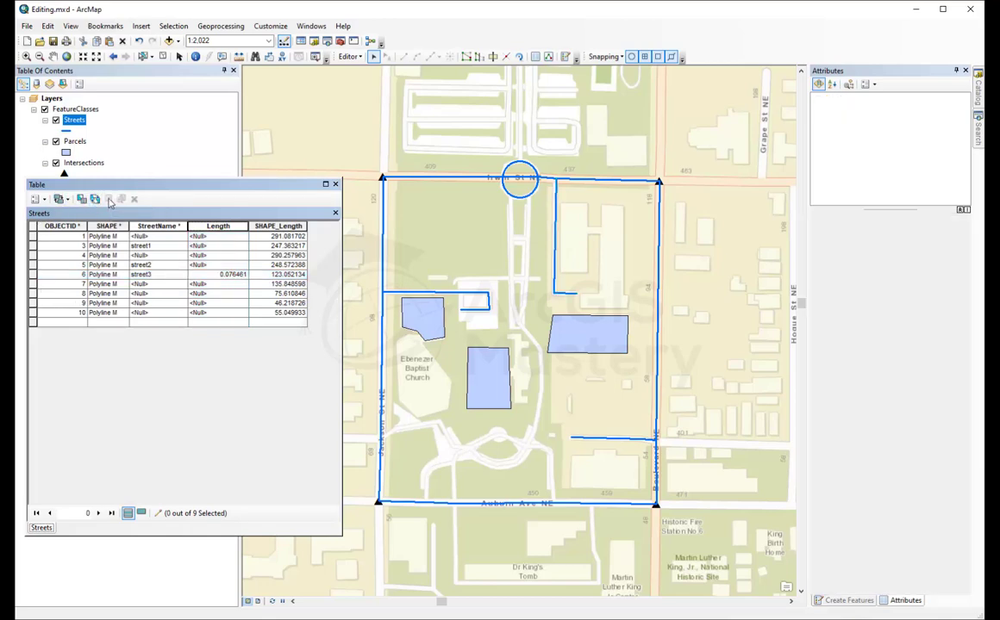
click(222, 226)
right_click(222, 226)
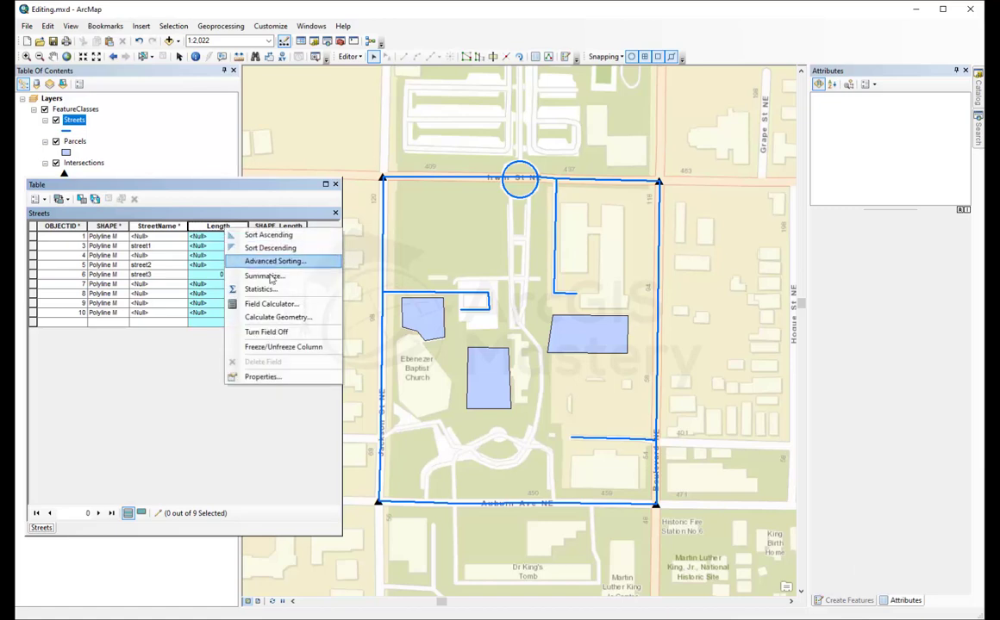
click(291, 319)
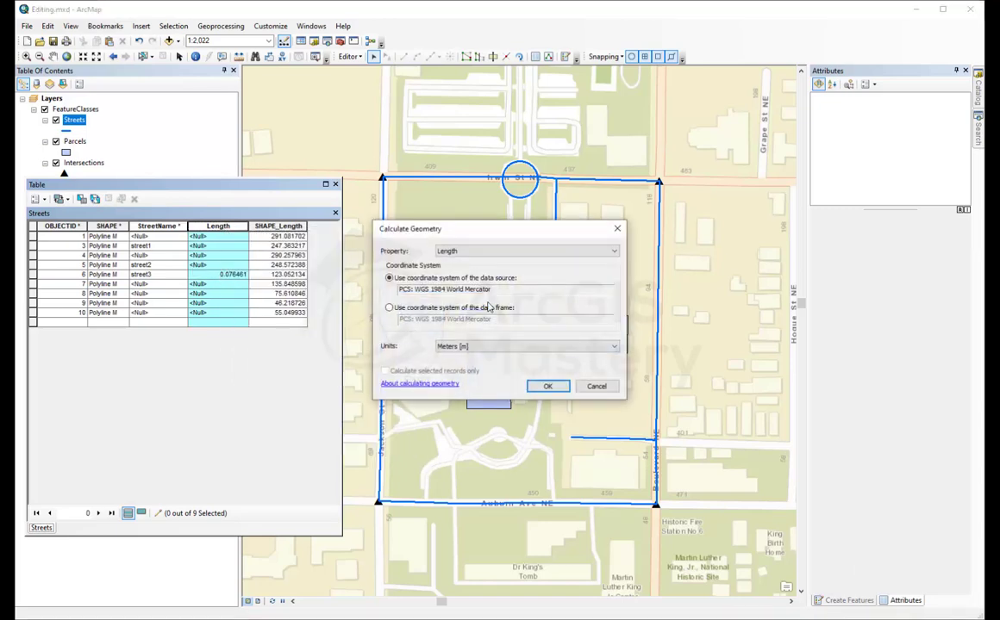
click(551, 347)
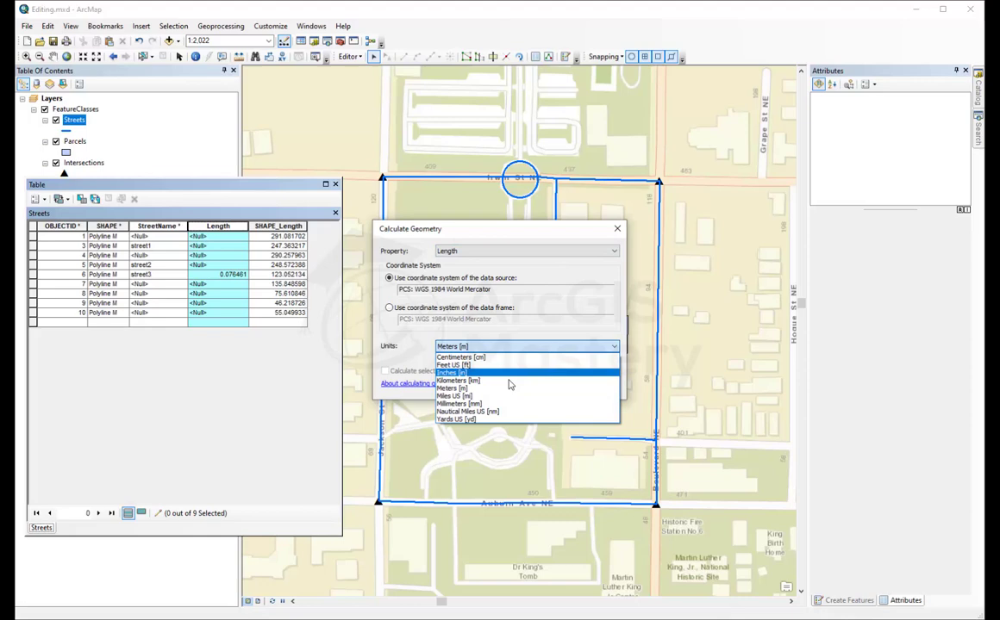
click(470, 396)
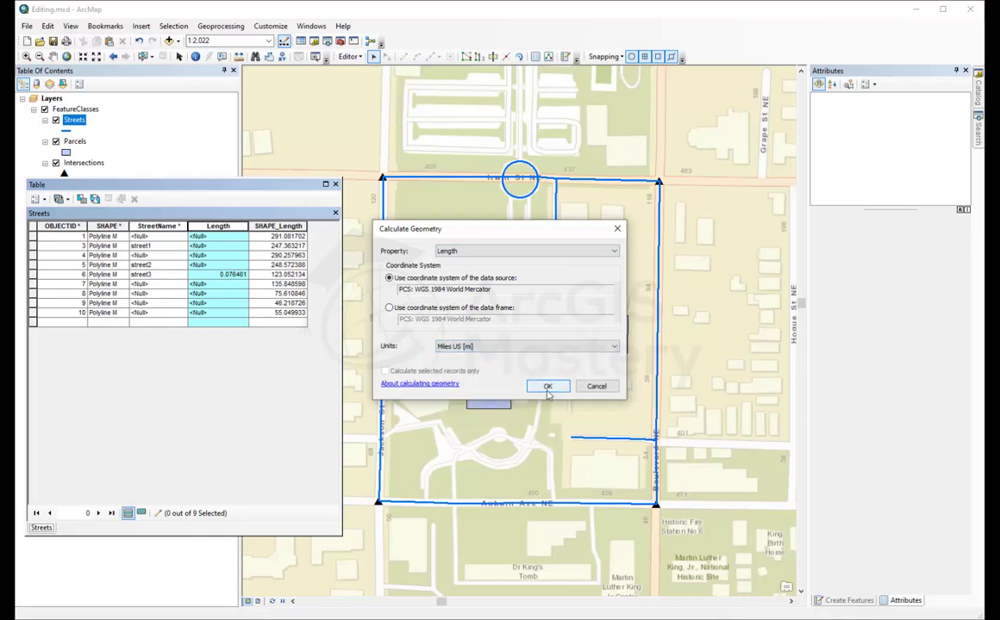
click(544, 387)
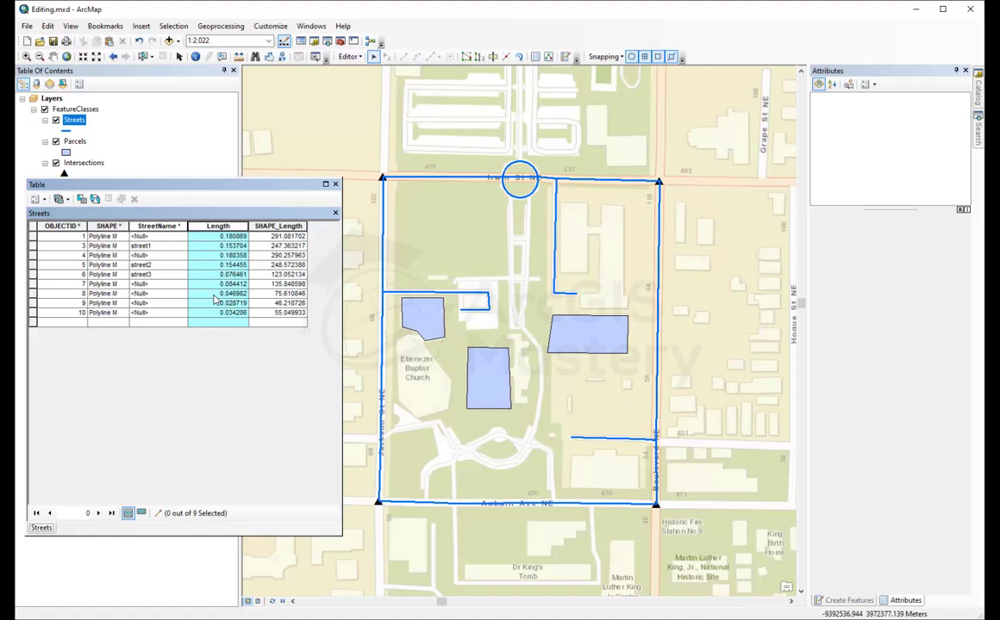
click(280, 226)
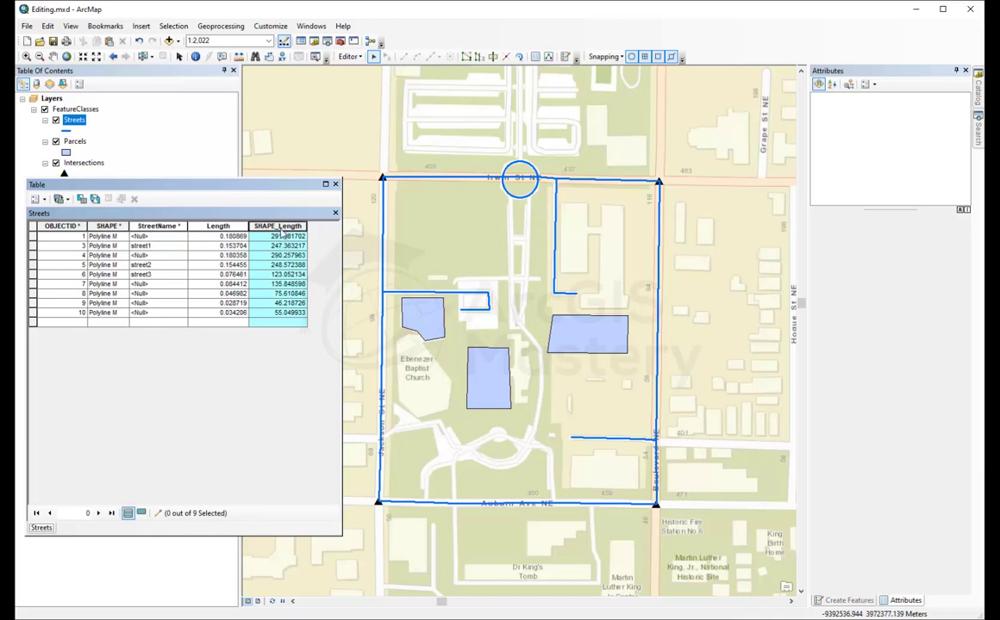
click(219, 226)
right_click(231, 226)
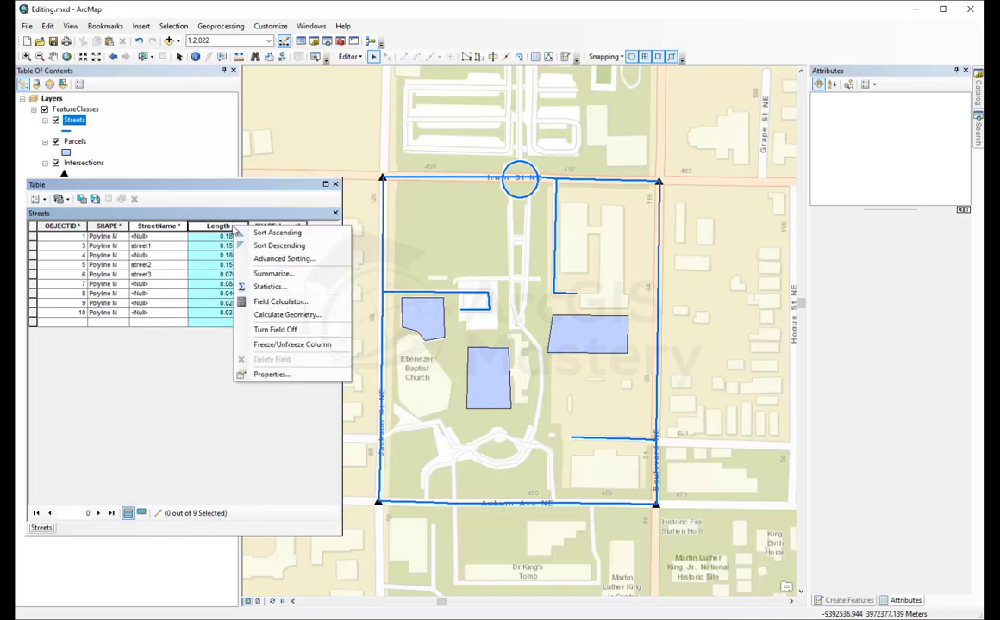
click(286, 315)
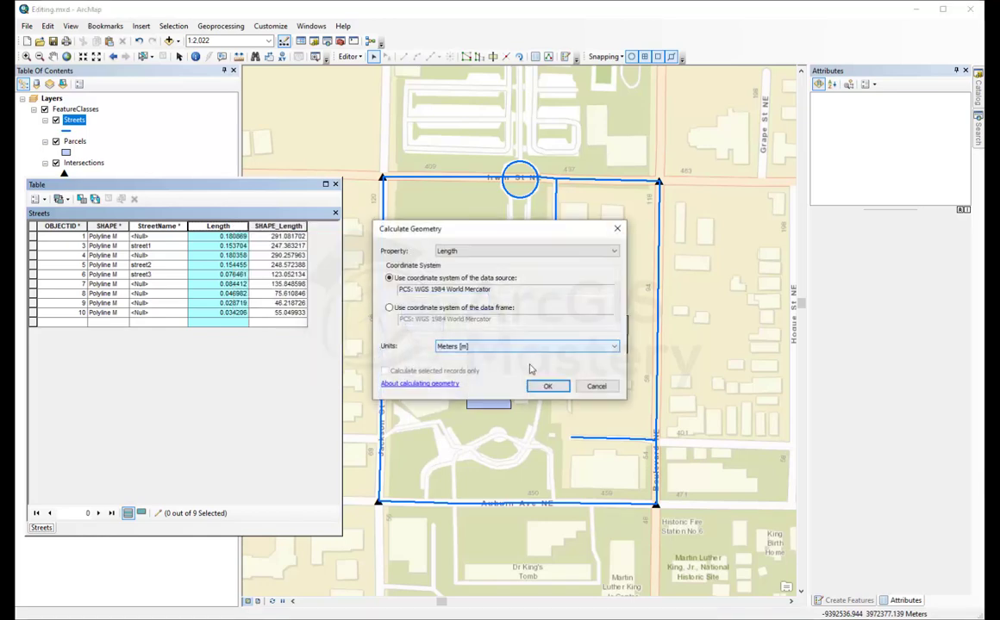
click(548, 386)
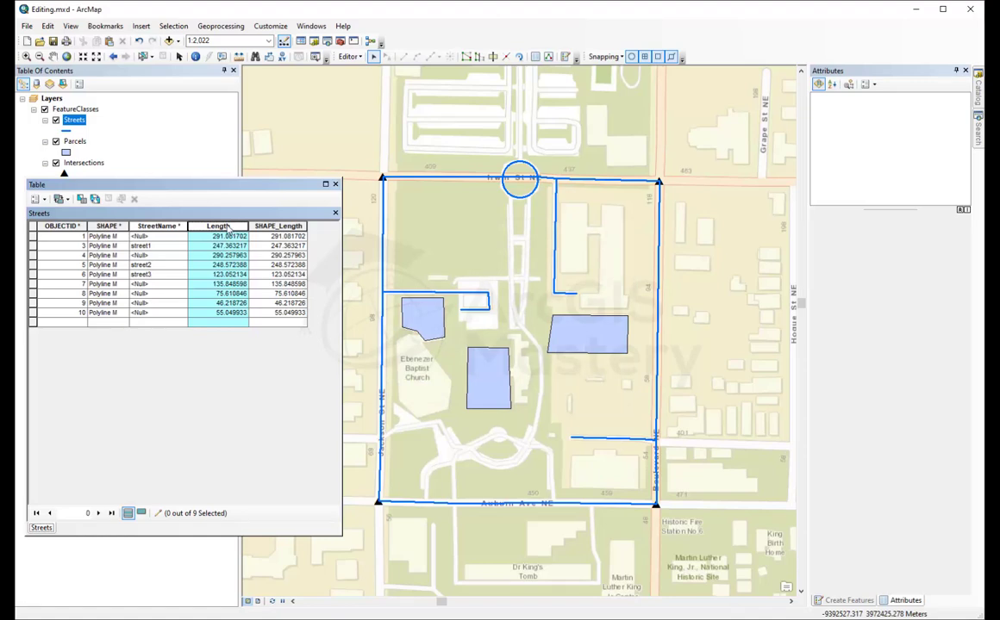
right_click(228, 226)
click(286, 315)
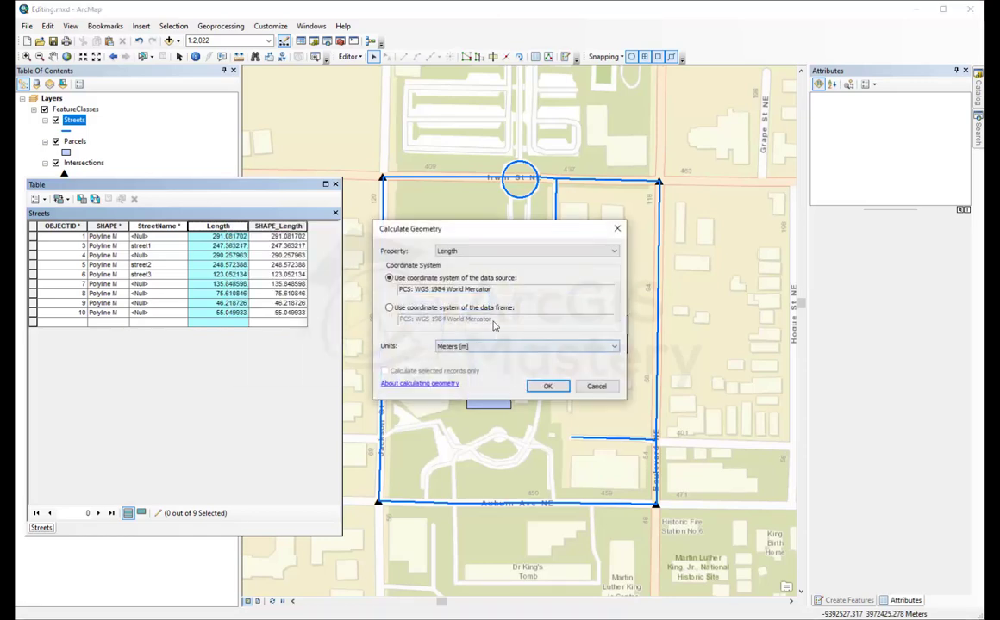
click(526, 347)
click(528, 409)
click(547, 386)
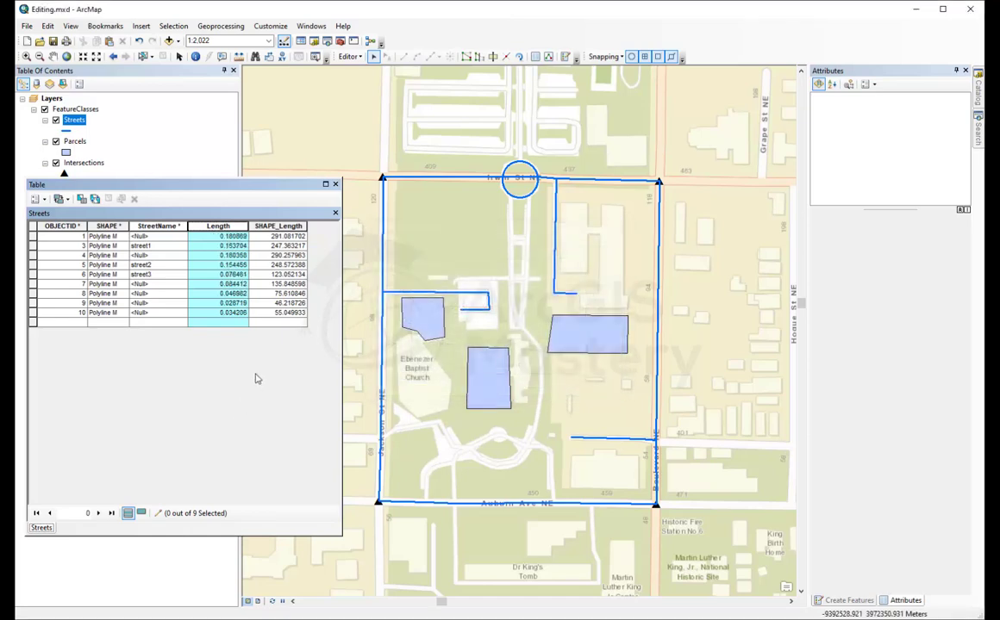
- Close the Streets table and open the Intersections attribute table
click(336, 185)
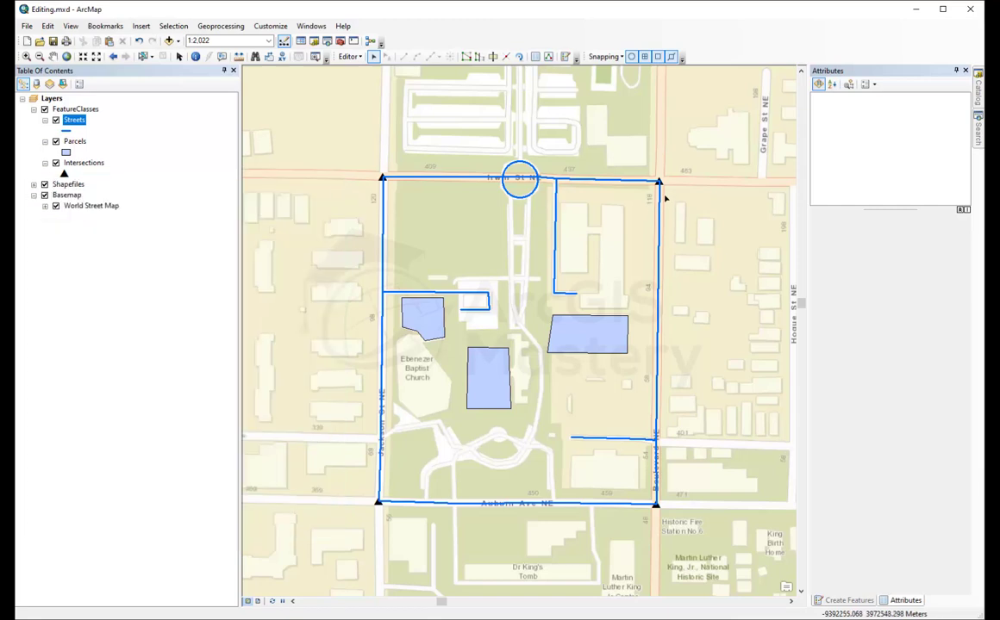
right_click(87, 164)
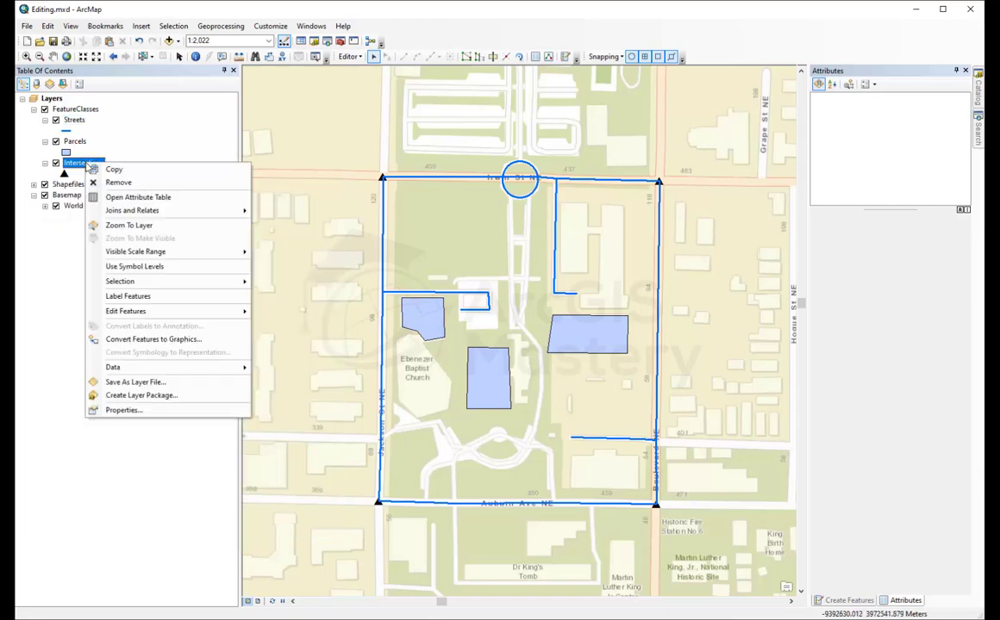
click(134, 197)
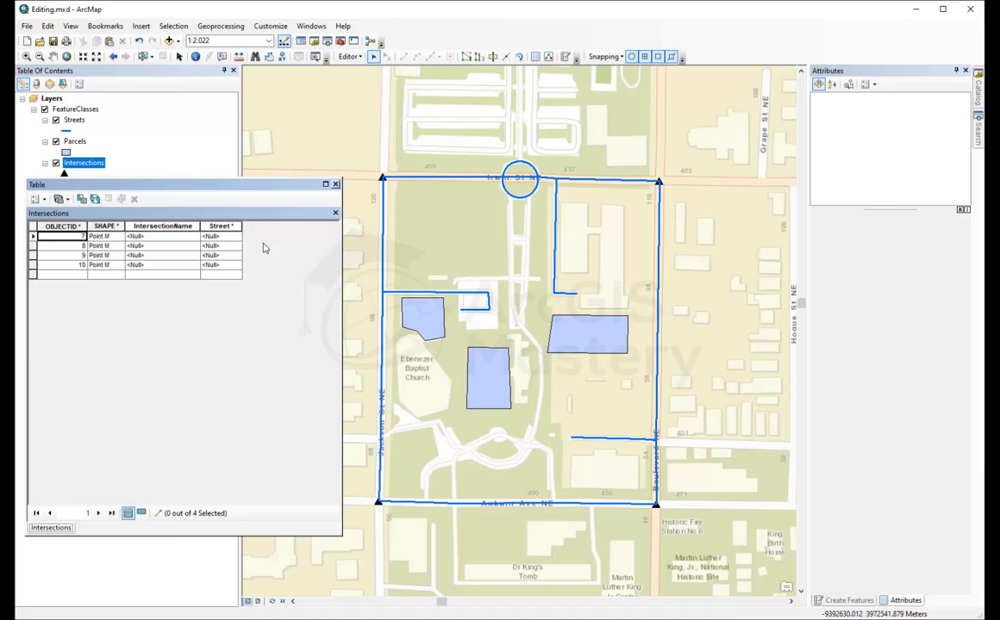
- Check Table Options, finding Add Field greyed out, and bring up the Editor menu
click(46, 203)
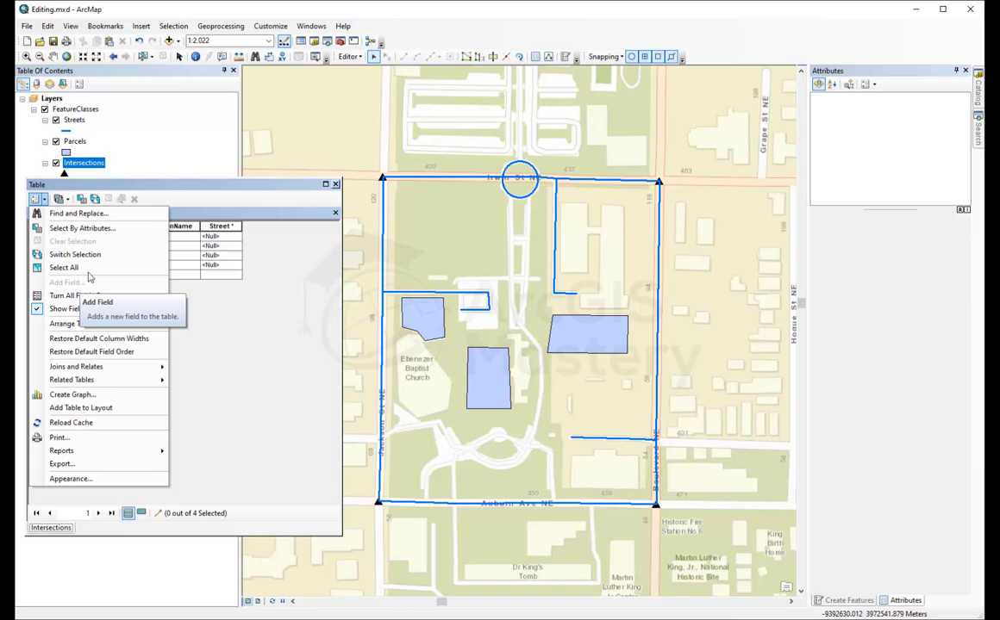
click(350, 56)
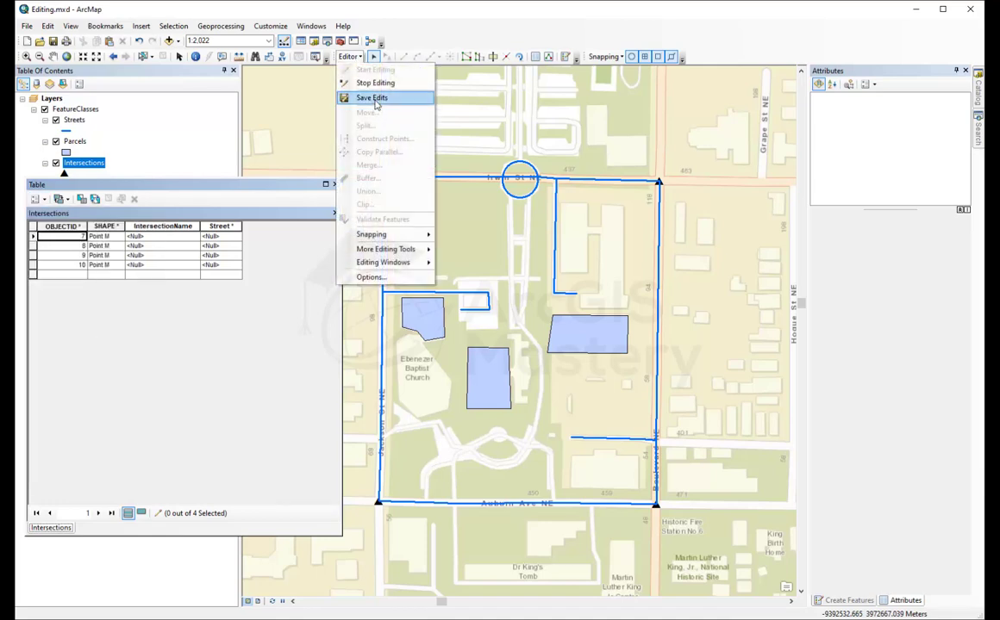
- Save the edits and stop the edit session
click(371, 97)
click(356, 57)
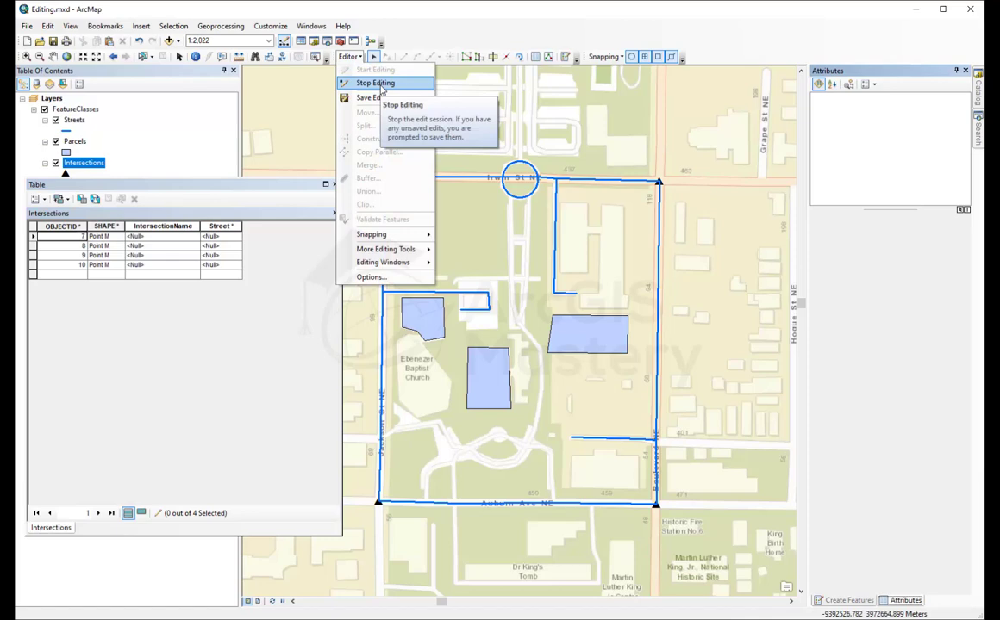
click(353, 83)
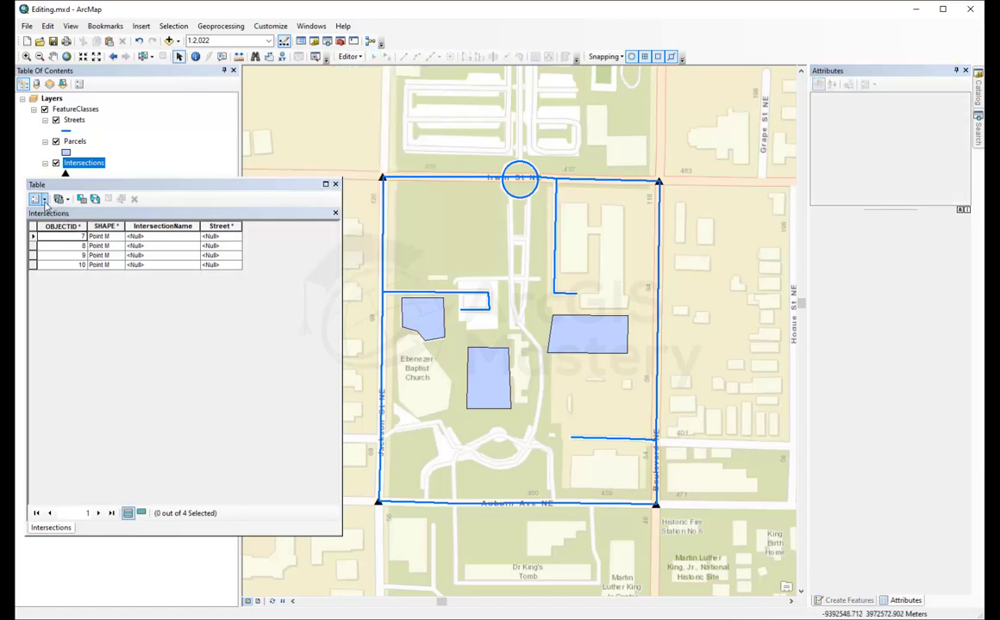
- Add two Double fields, X and Y, to the Intersections table
click(38, 200)
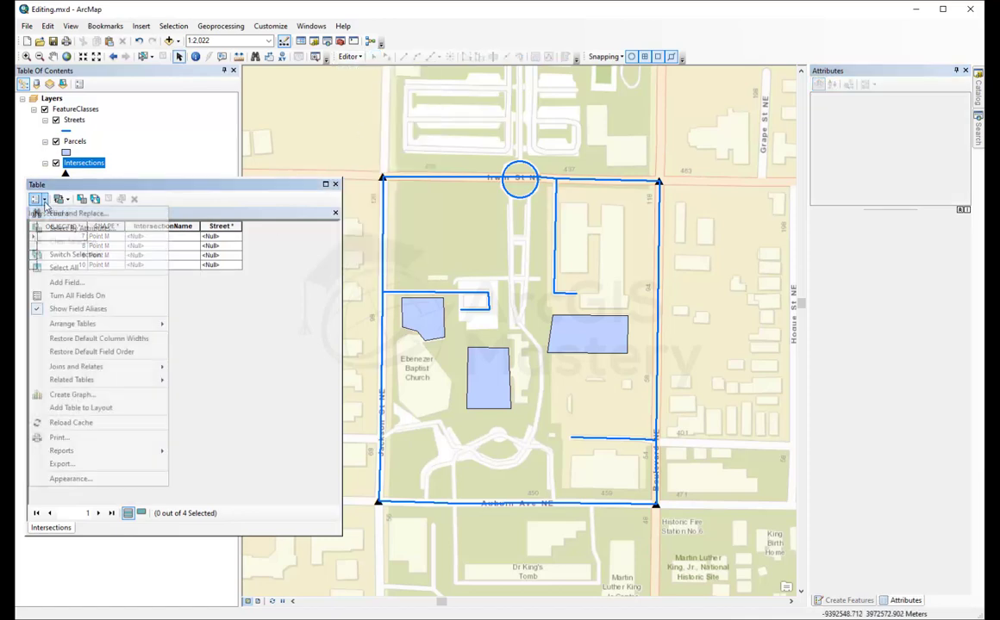
click(90, 284)
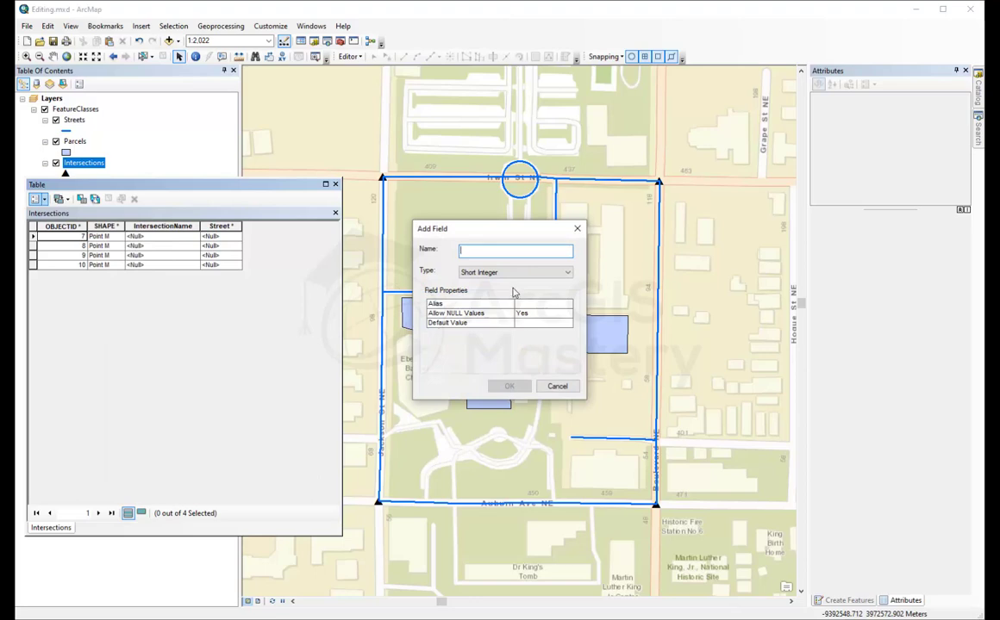
text(X)
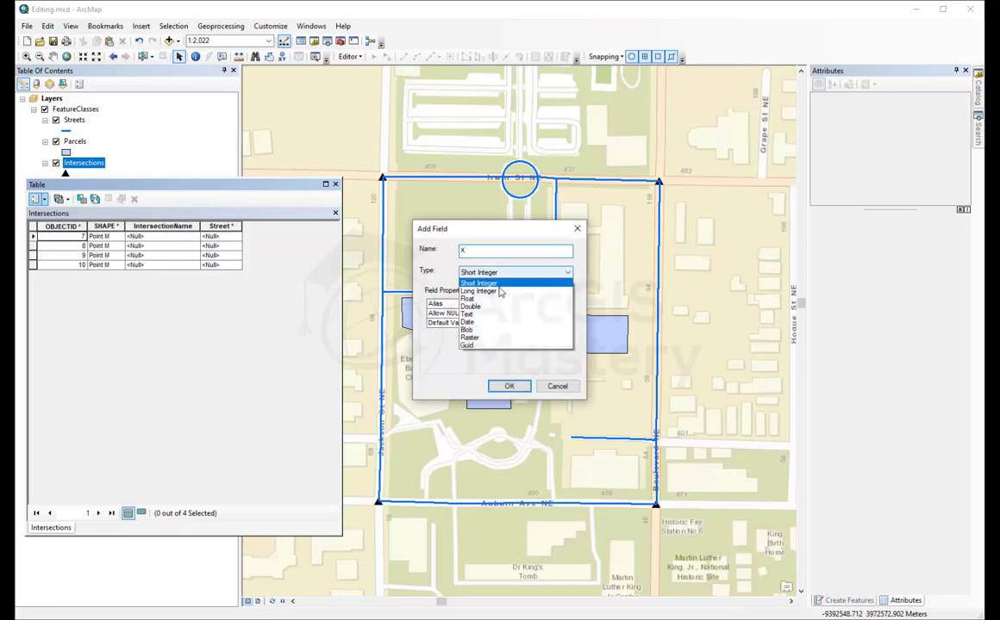
click(473, 306)
click(506, 386)
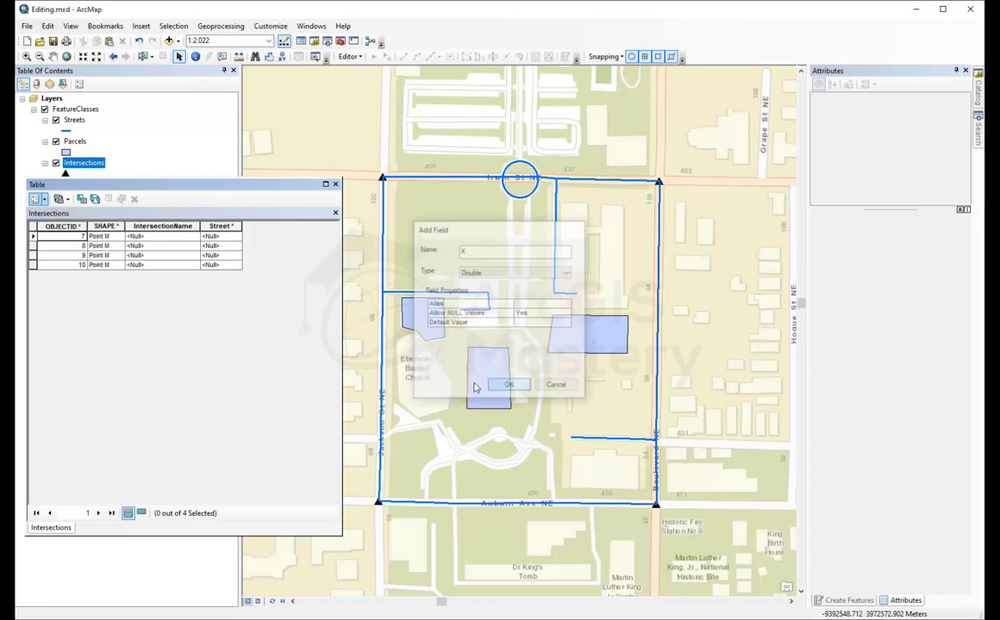
click(38, 199)
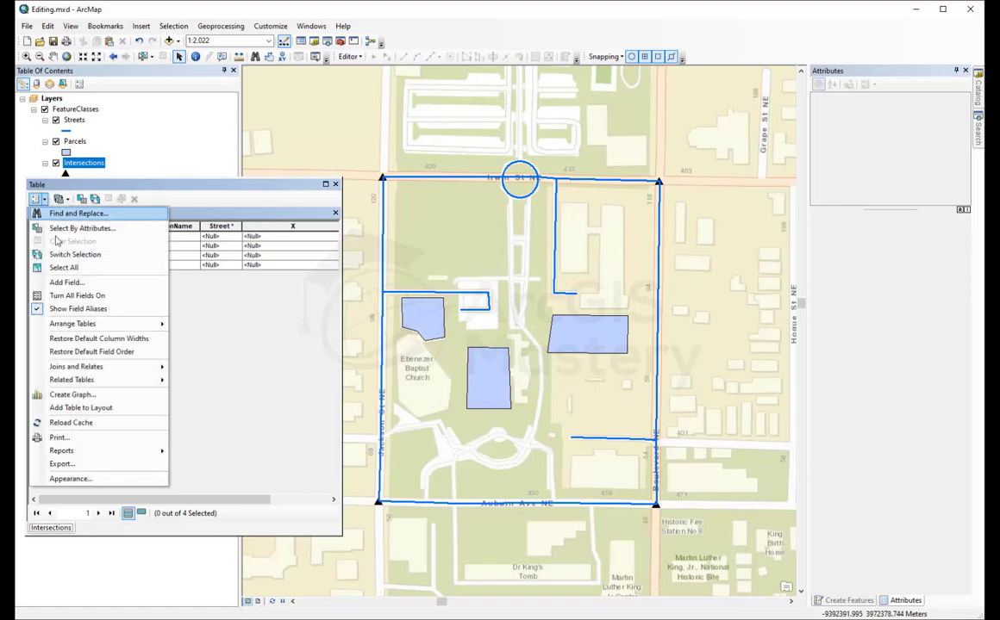
click(67, 282)
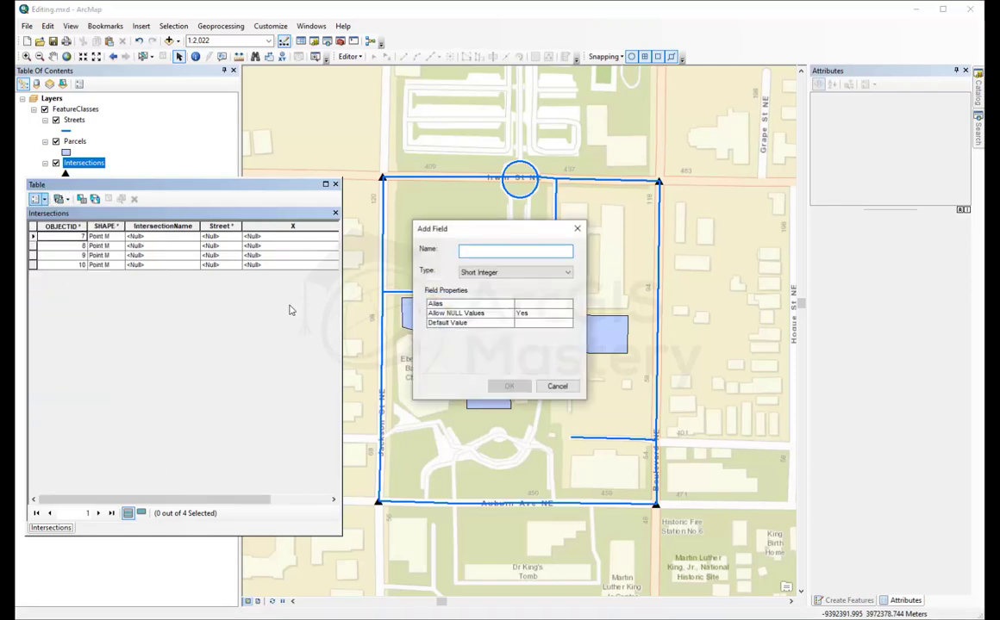
text(Y)
click(524, 274)
click(506, 305)
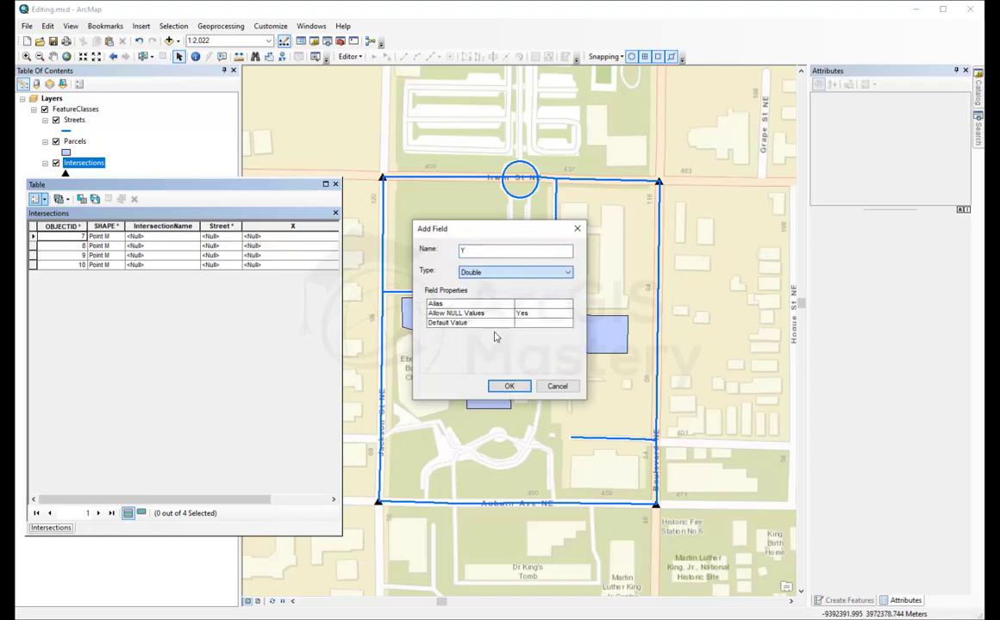
click(509, 386)
drag(342, 335, 522, 336)
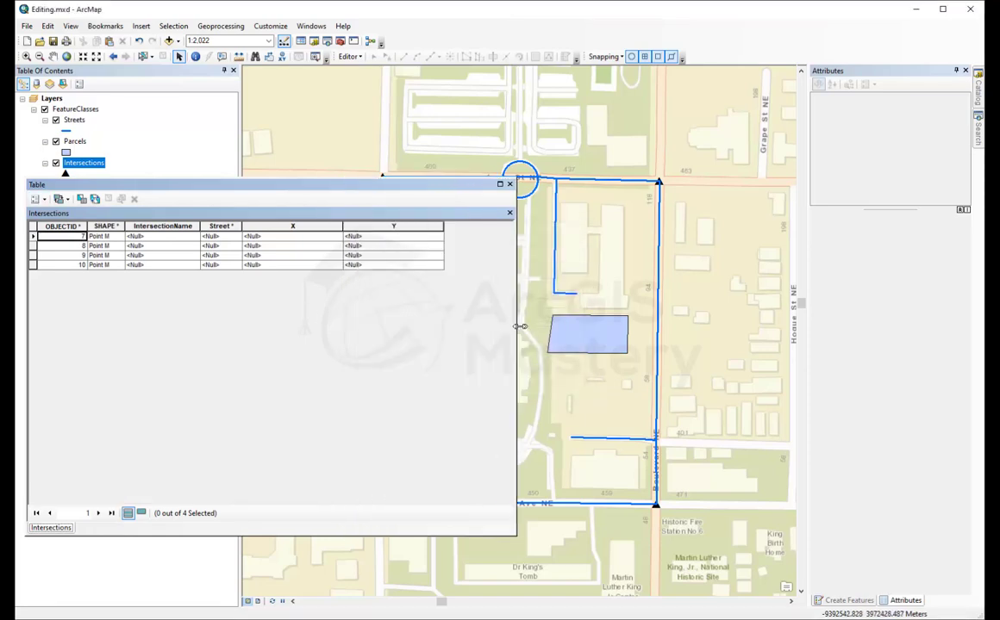
- Start an edit session on the File Geodatabase layers
drag(521, 263, 331, 280)
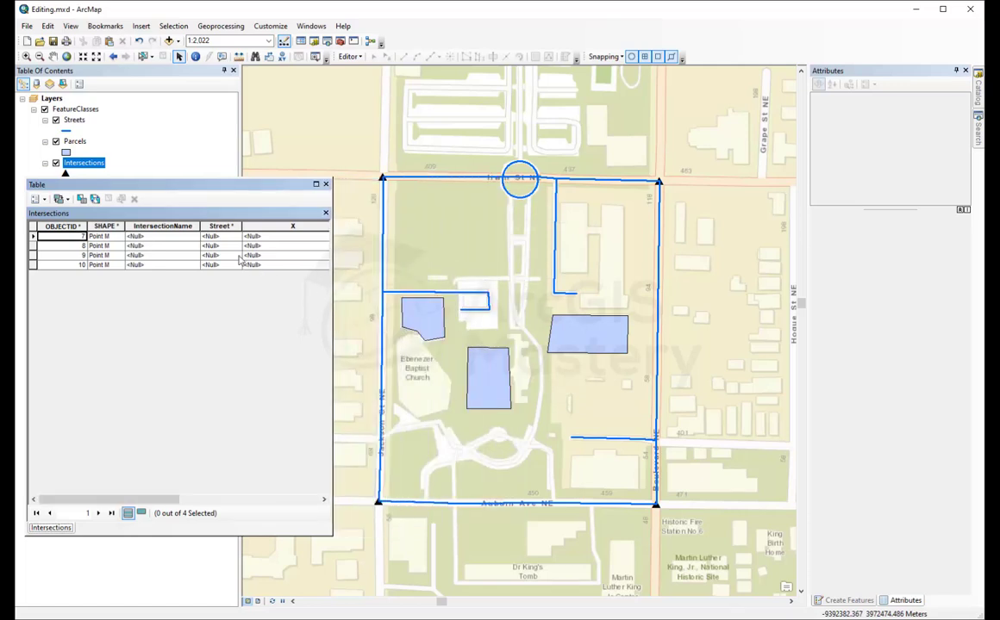
click(349, 56)
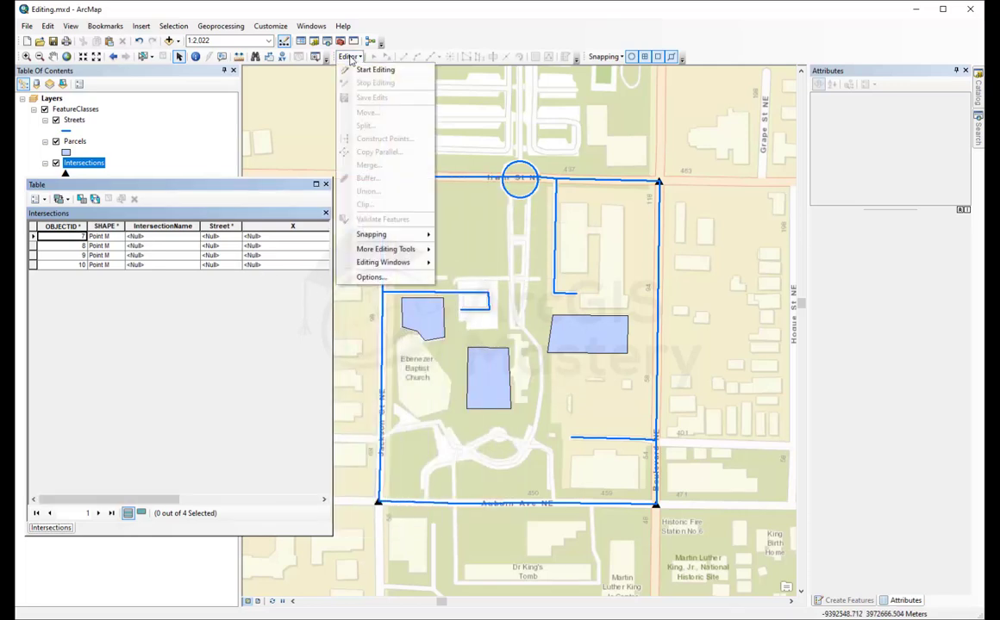
click(160, 236)
click(159, 245)
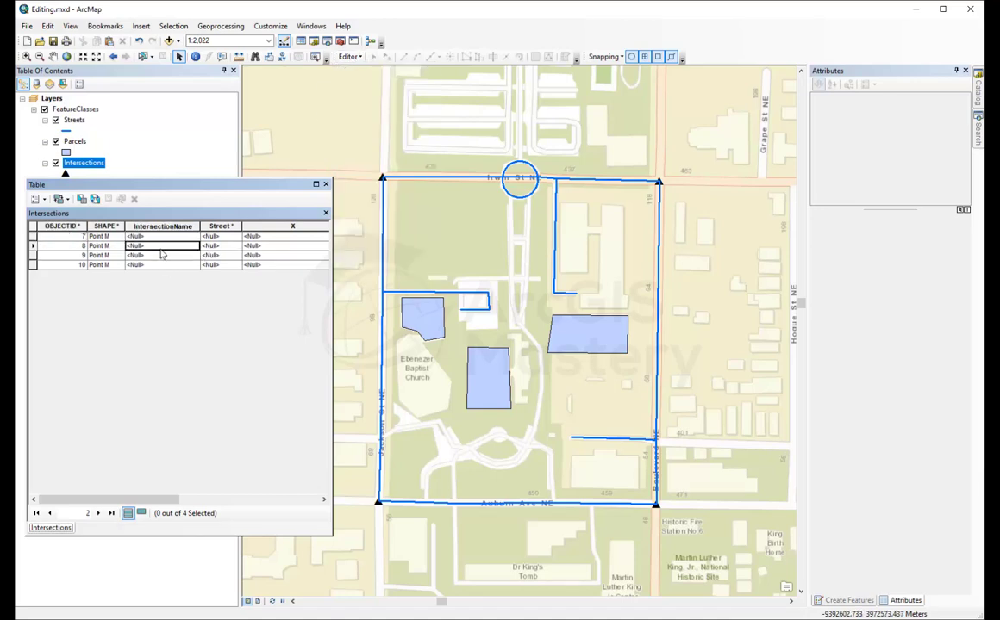
click(164, 256)
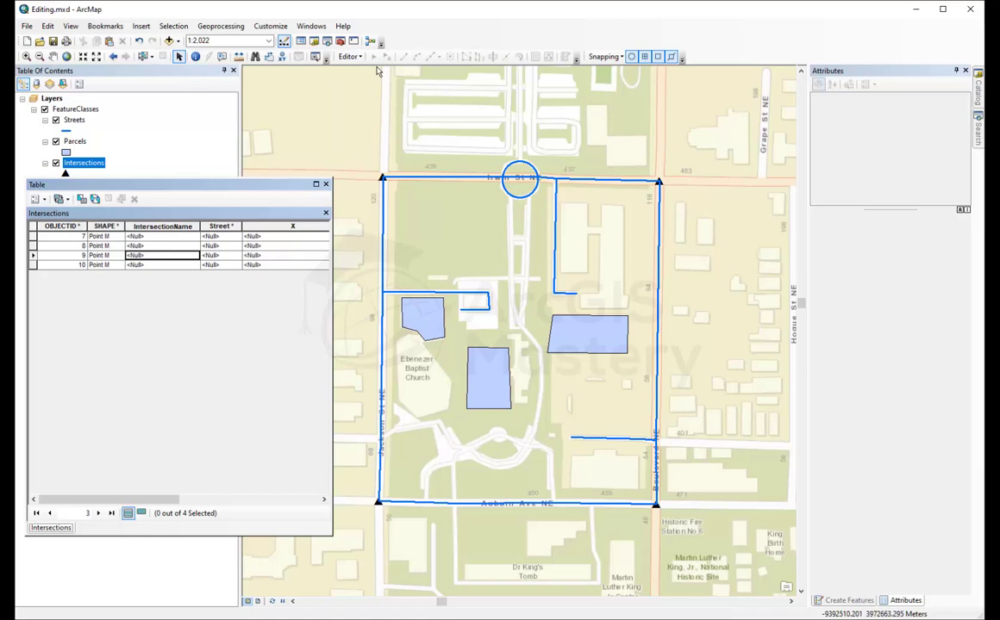
click(349, 56)
click(375, 70)
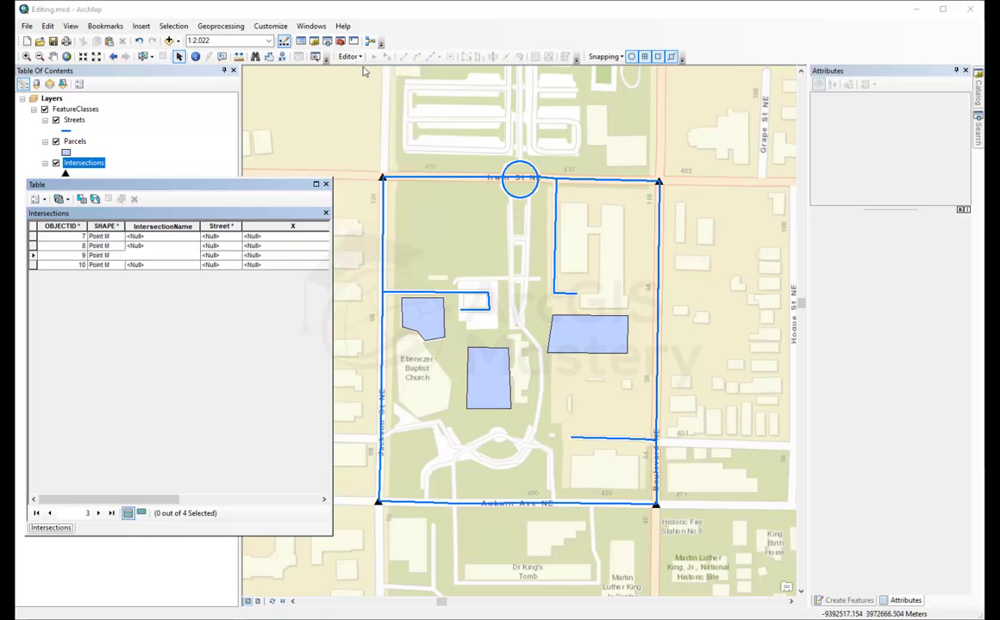
click(437, 394)
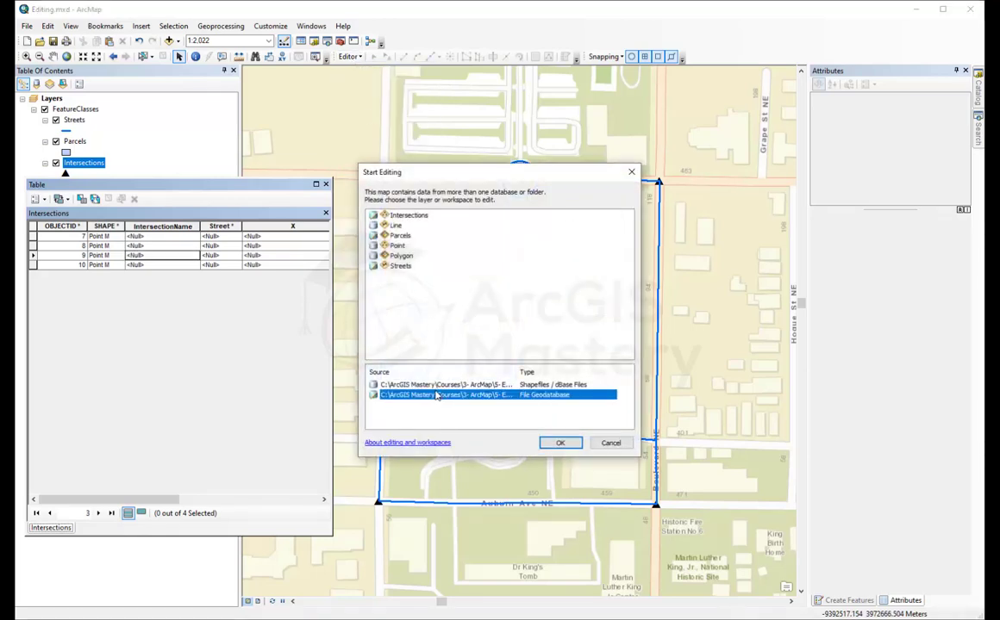
click(570, 444)
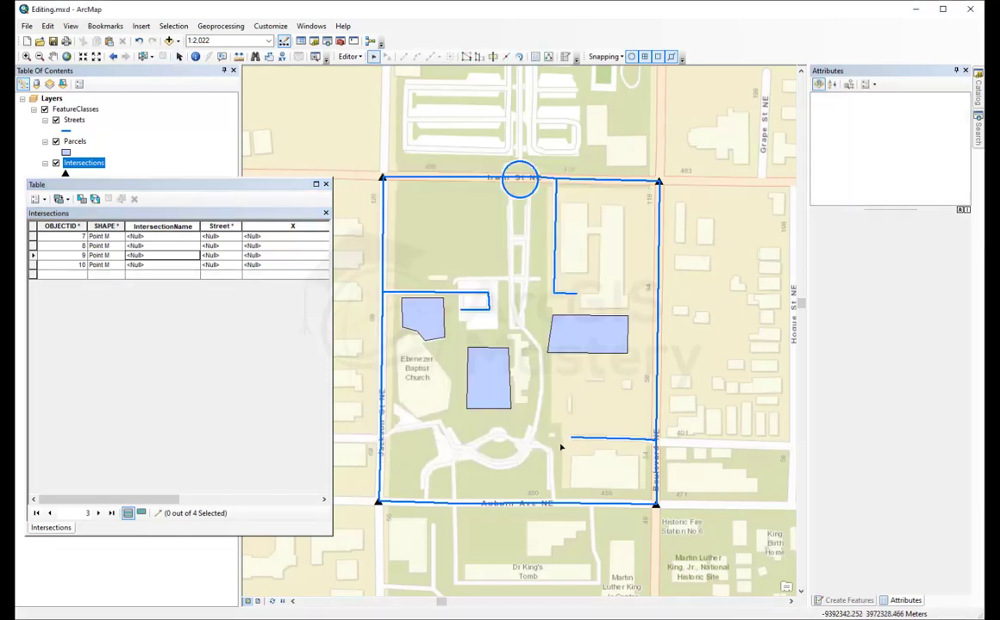
- Enter Int1 as point 7's IntersectionName
click(162, 239)
click(163, 239)
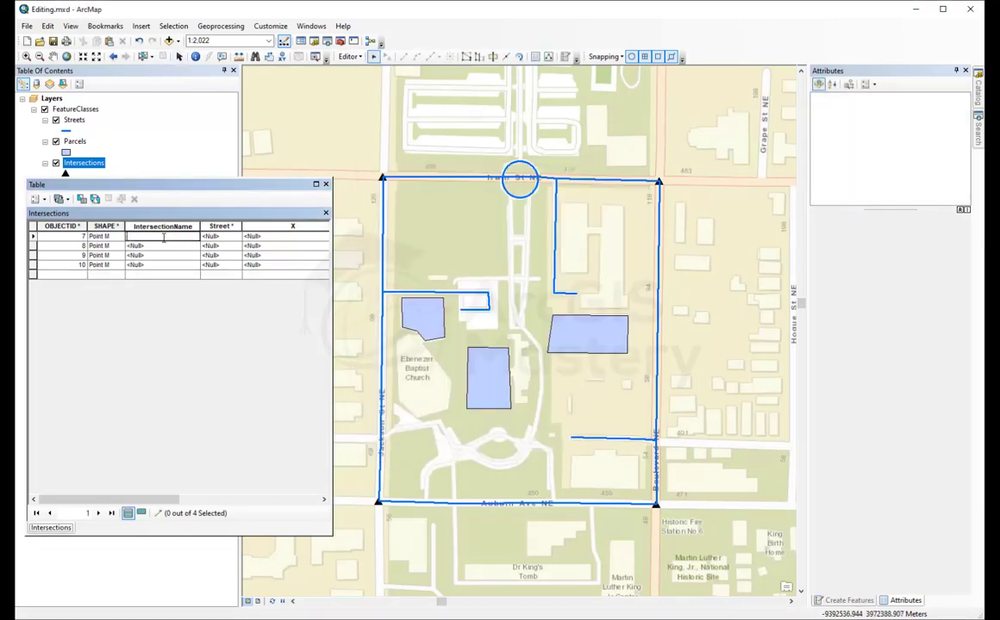
text(Irw)
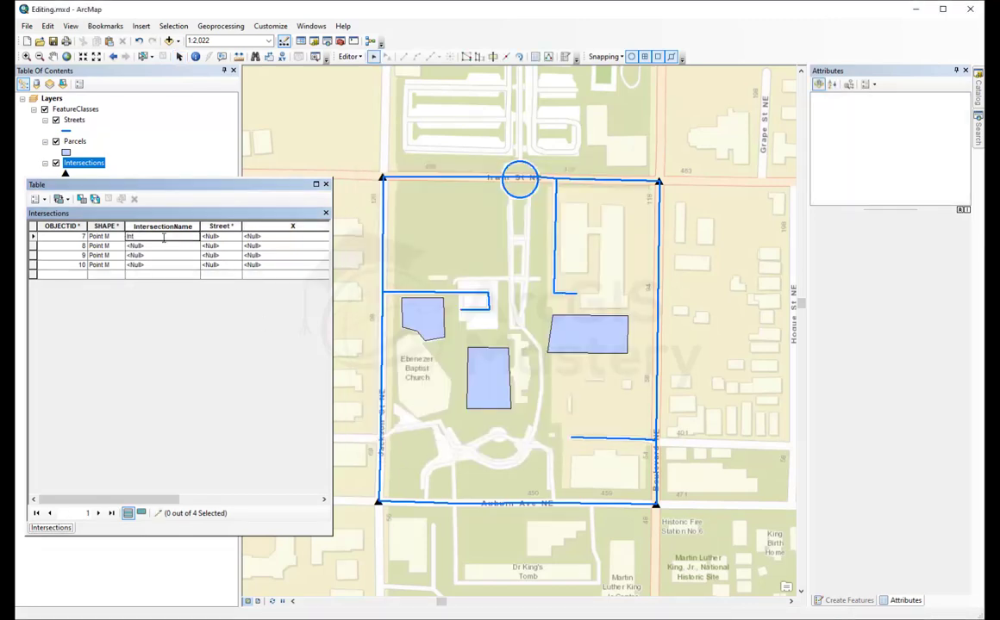
text(1)
key(Return)
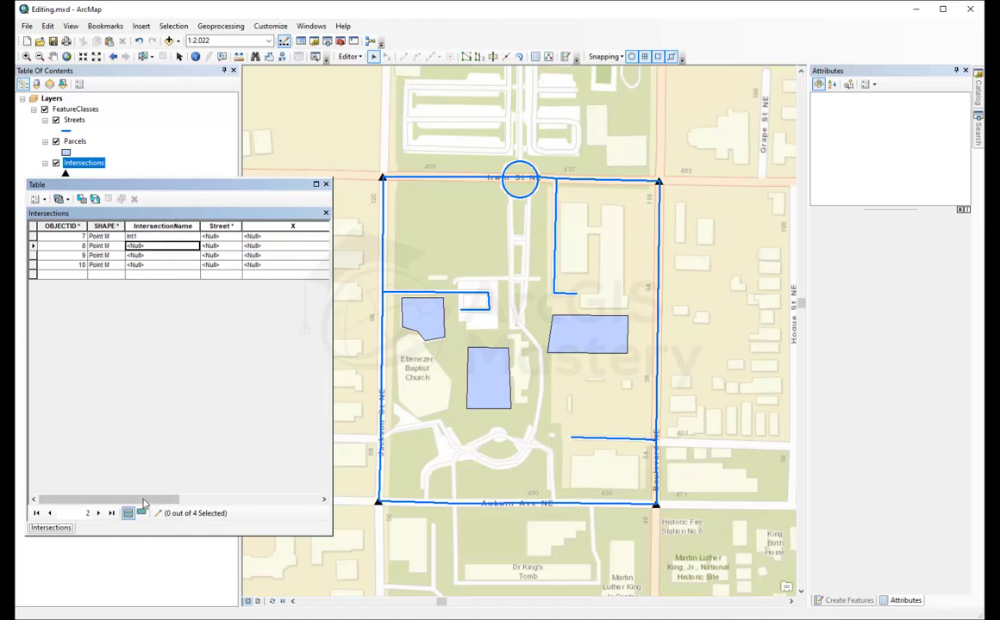
drag(173, 503, 250, 503)
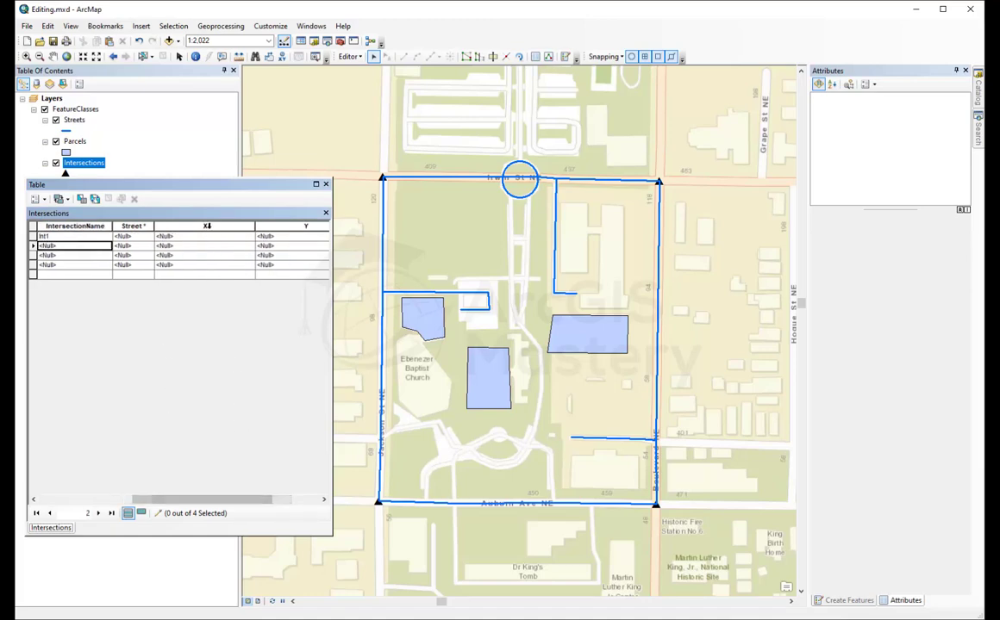
- Calculate the X field as each intersection's point X coordinate
click(211, 228)
right_click(211, 228)
click(261, 315)
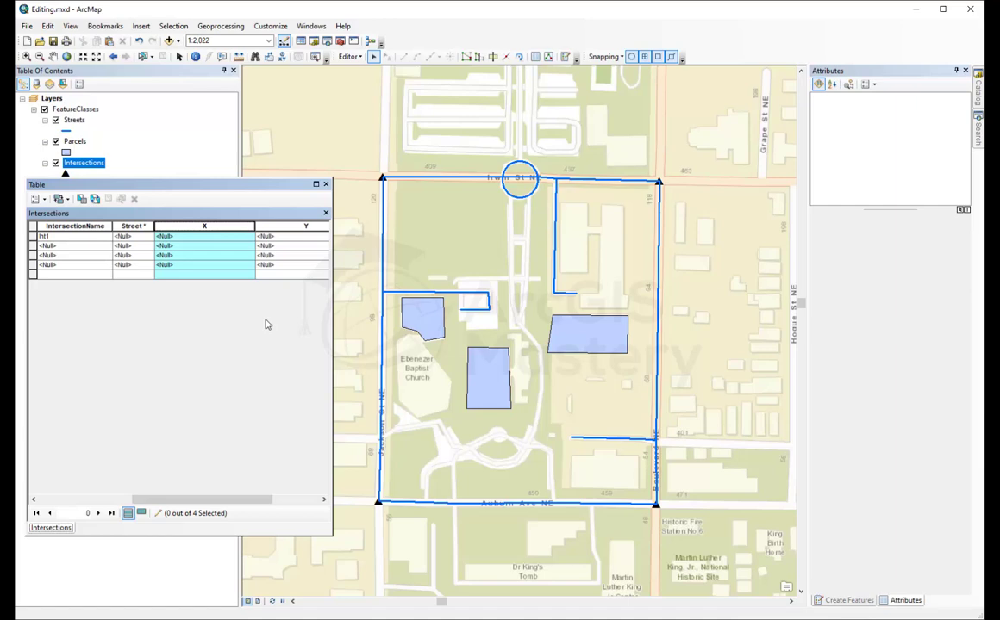
drag(545, 228, 281, 220)
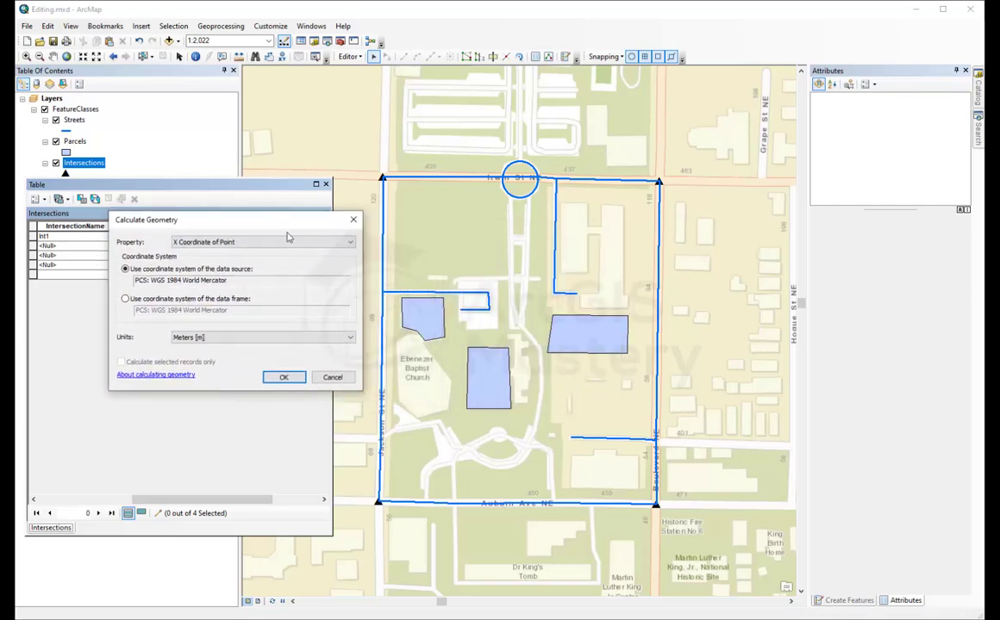
click(311, 245)
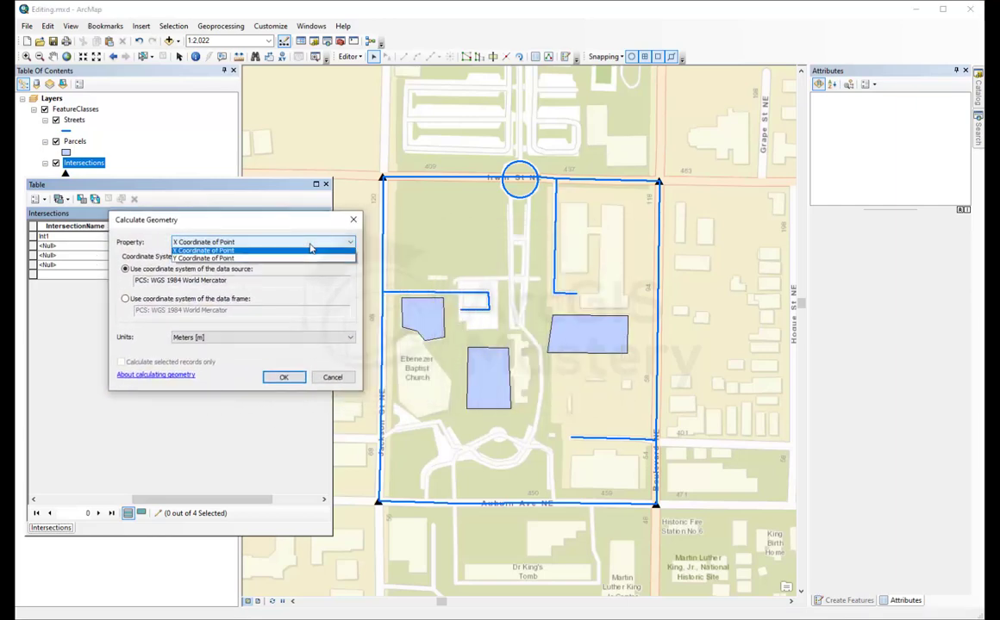
click(232, 255)
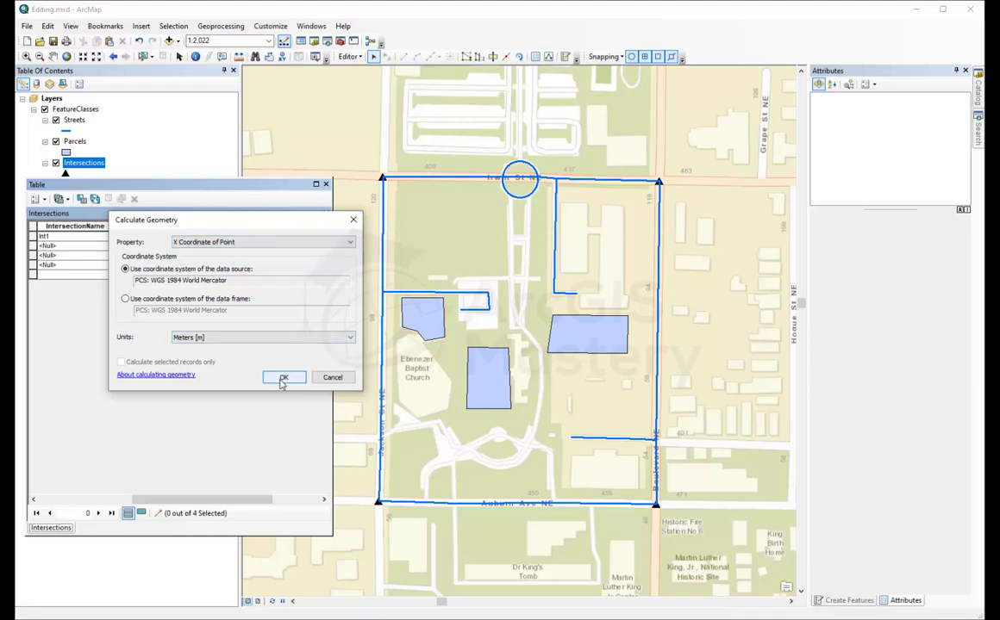
click(283, 379)
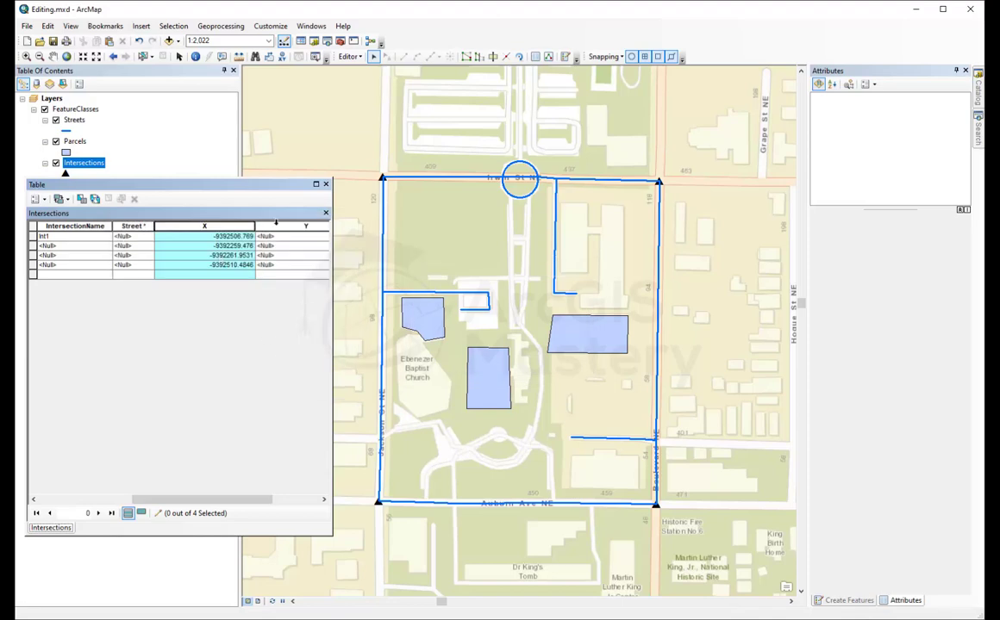
- Calculate the Y field as each intersection's point Y coordinate
click(277, 226)
right_click(306, 226)
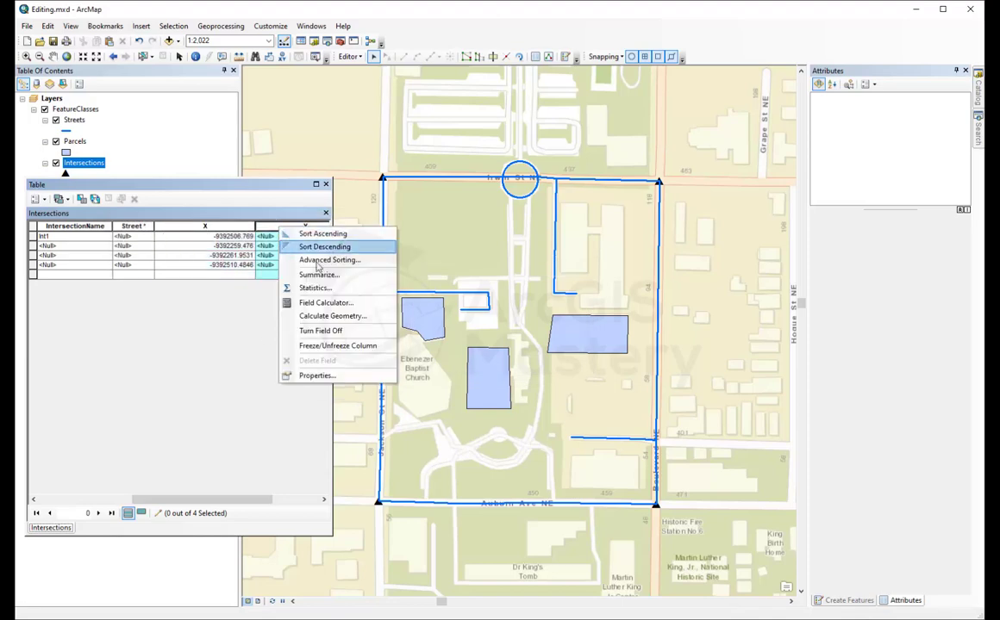
click(332, 318)
click(526, 251)
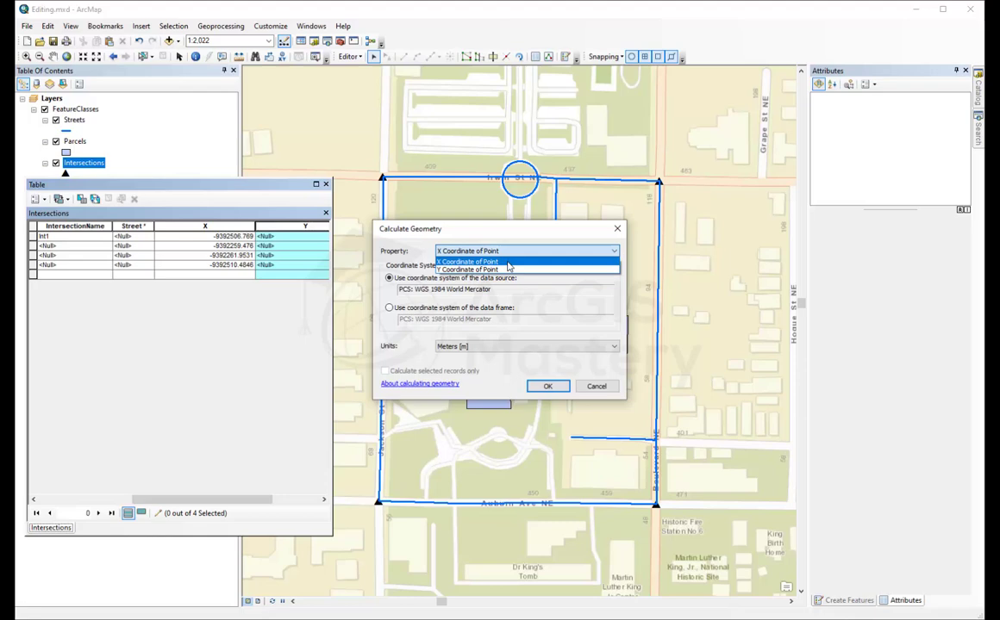
click(512, 271)
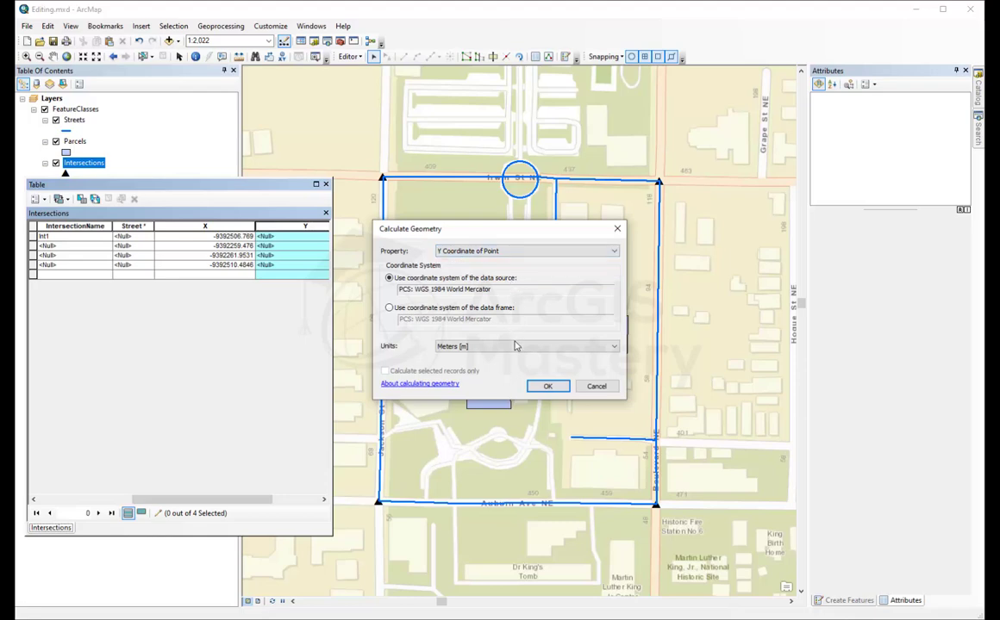
click(549, 387)
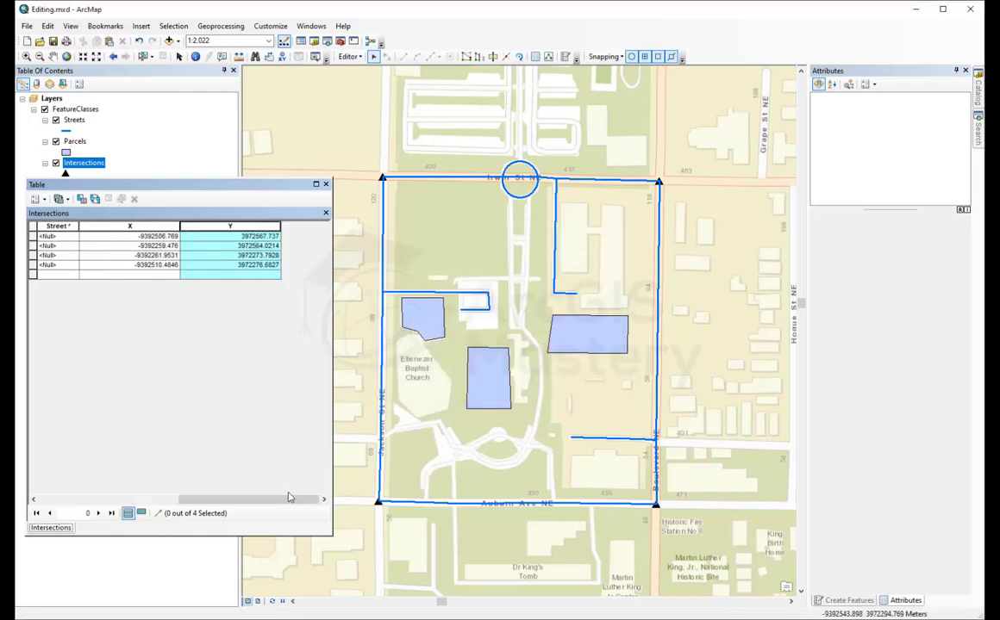
- Close the table, stop editing and save the edits
click(326, 184)
click(348, 57)
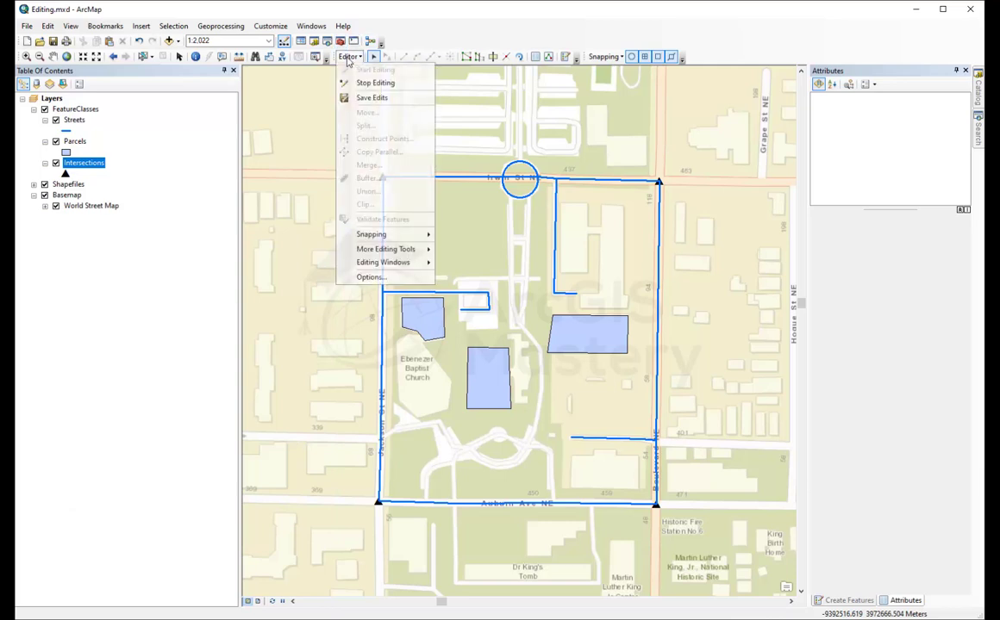
click(374, 84)
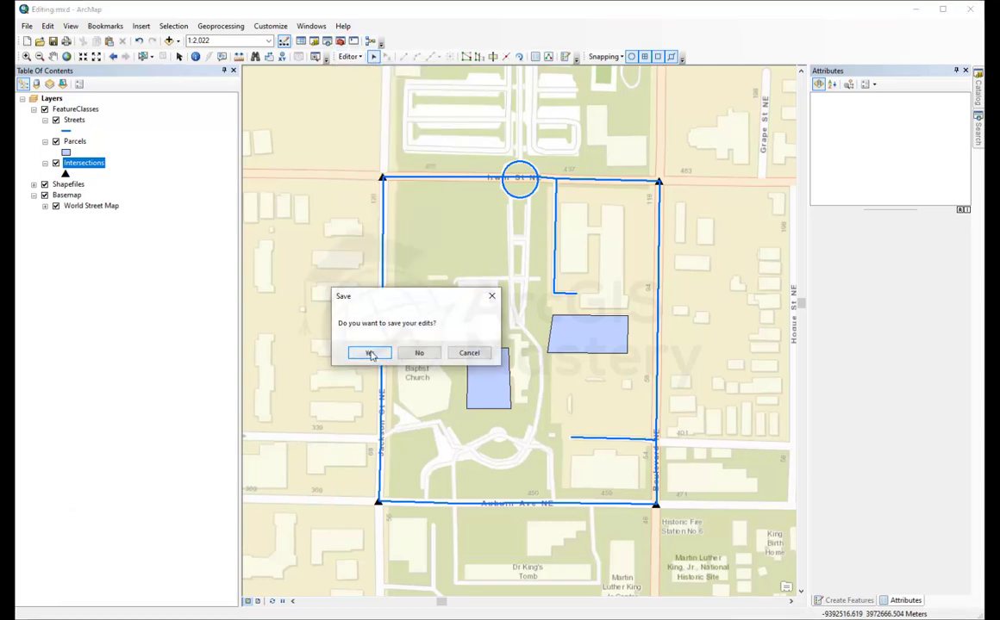
click(368, 353)
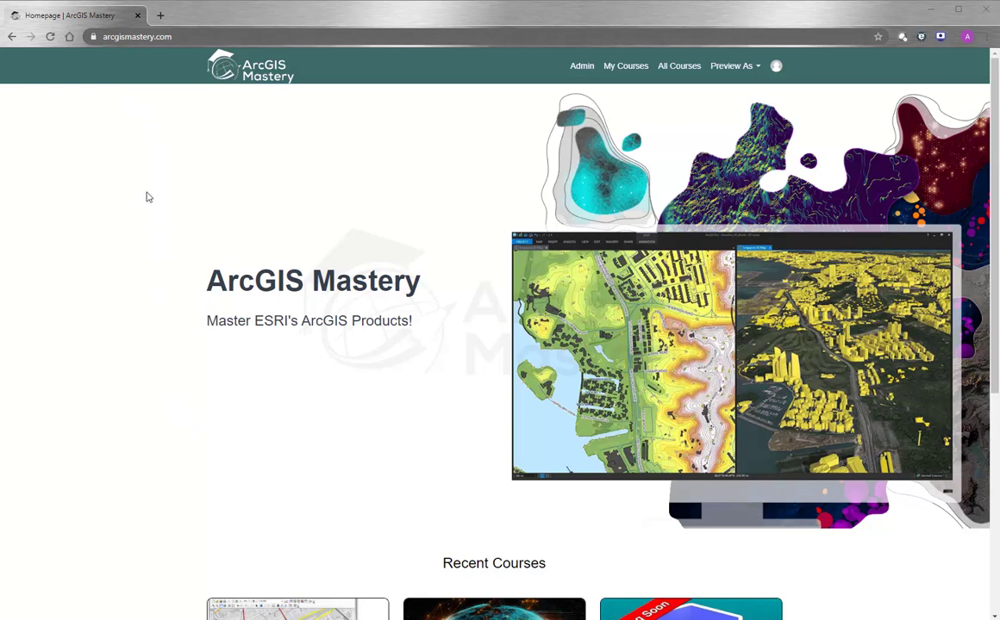
- Open the ArcGIS Mastery courses catalogue, preview the ArcGIS Monthly Stay Up to Date course, and return to the catalogue
scroll(146, 197, down, 5)
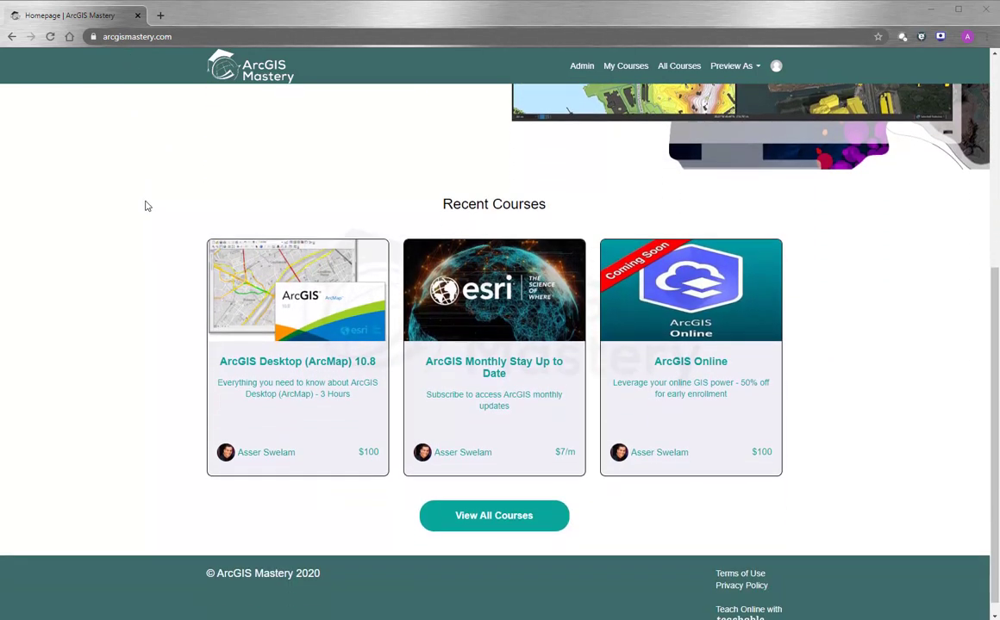
click(474, 517)
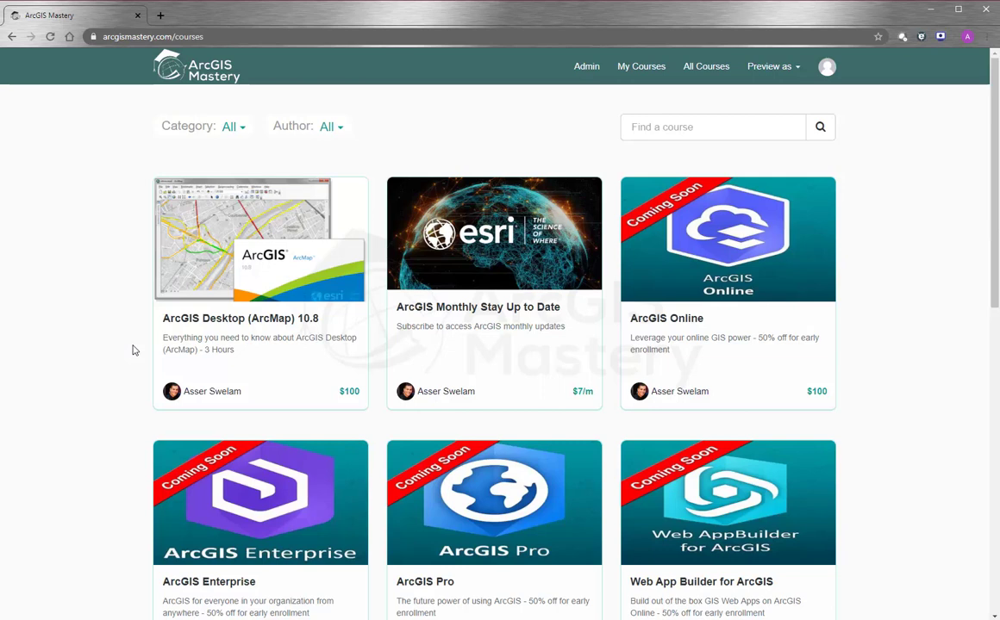
scroll(132, 351, down, 2)
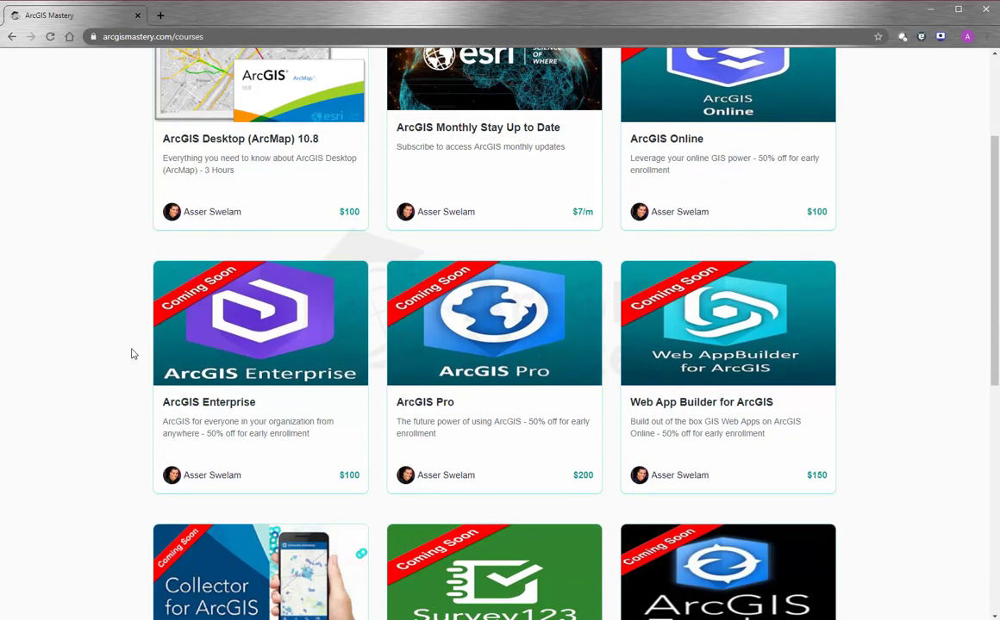
scroll(133, 353, up, 2)
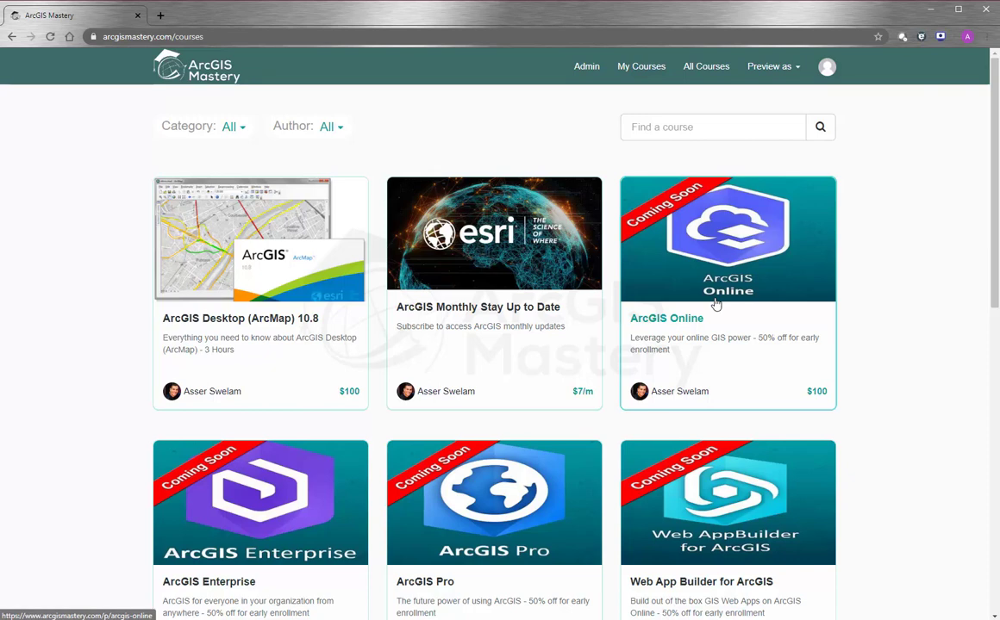
click(521, 264)
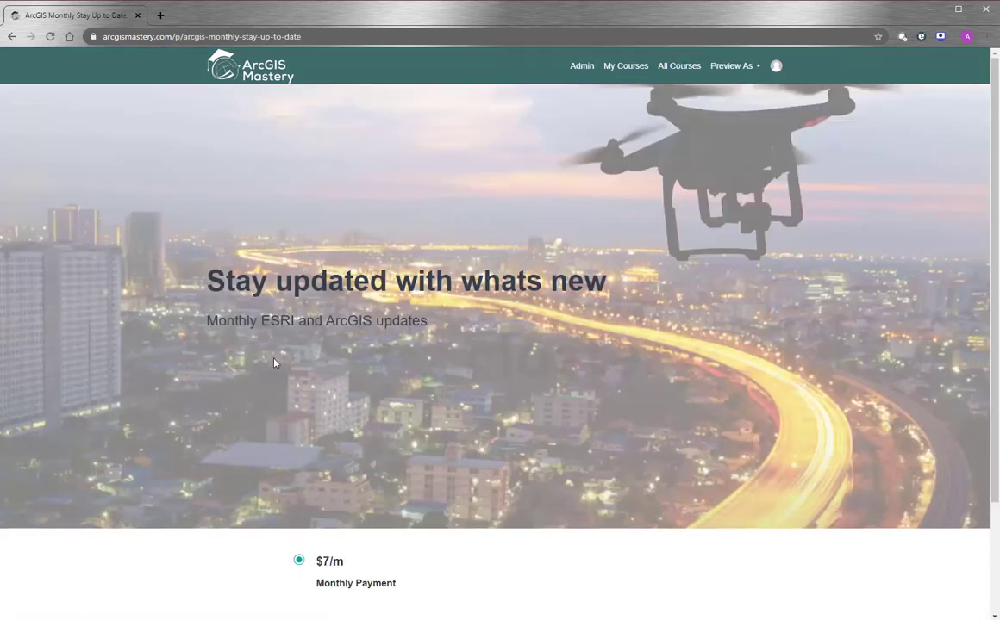
click(12, 36)
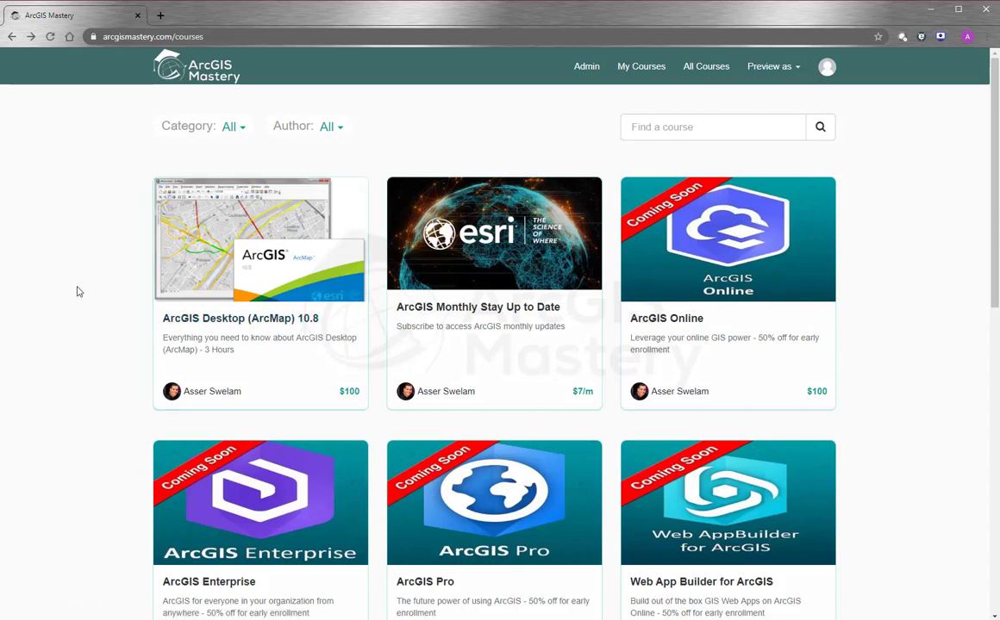